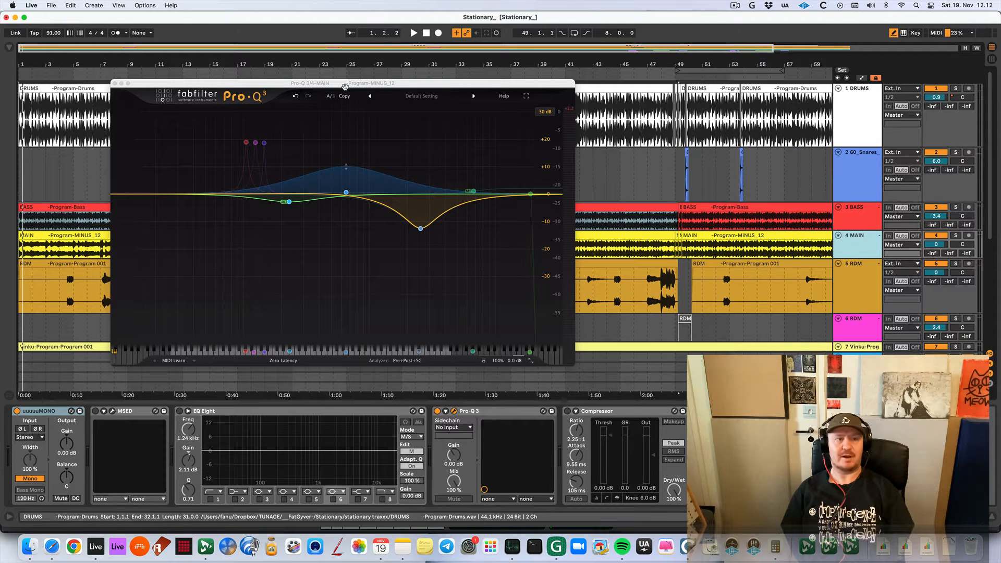
# Select the MAIN track's first clip and play the full mix from bar 1
pyautogui.press('+')
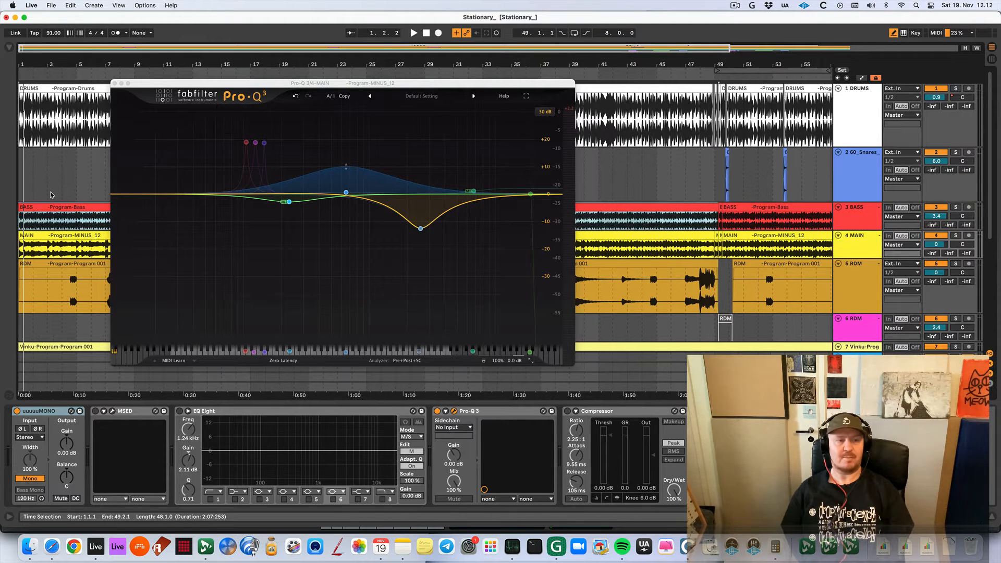
pyautogui.click(47, 235)
pyautogui.press('space')
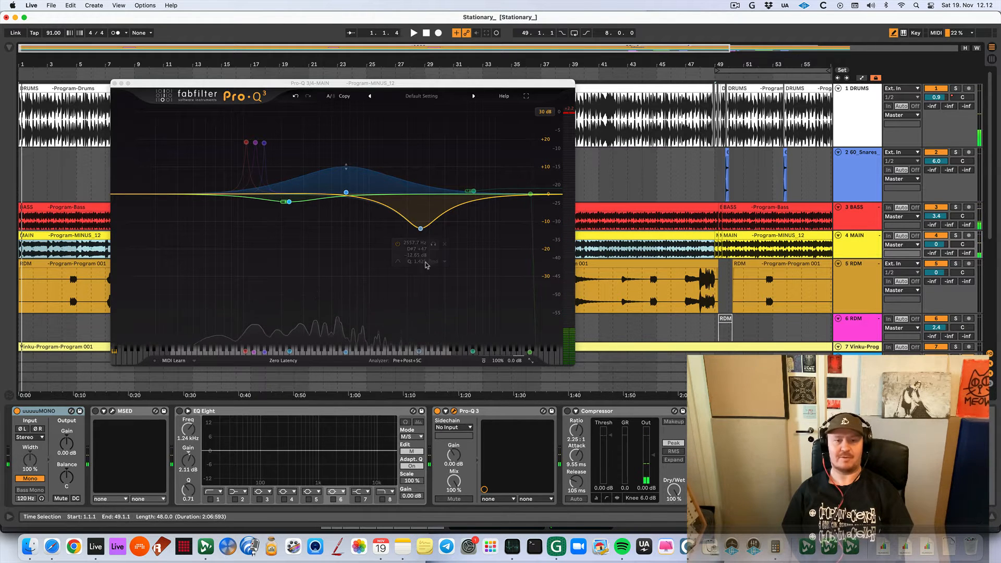
pyautogui.press('space')
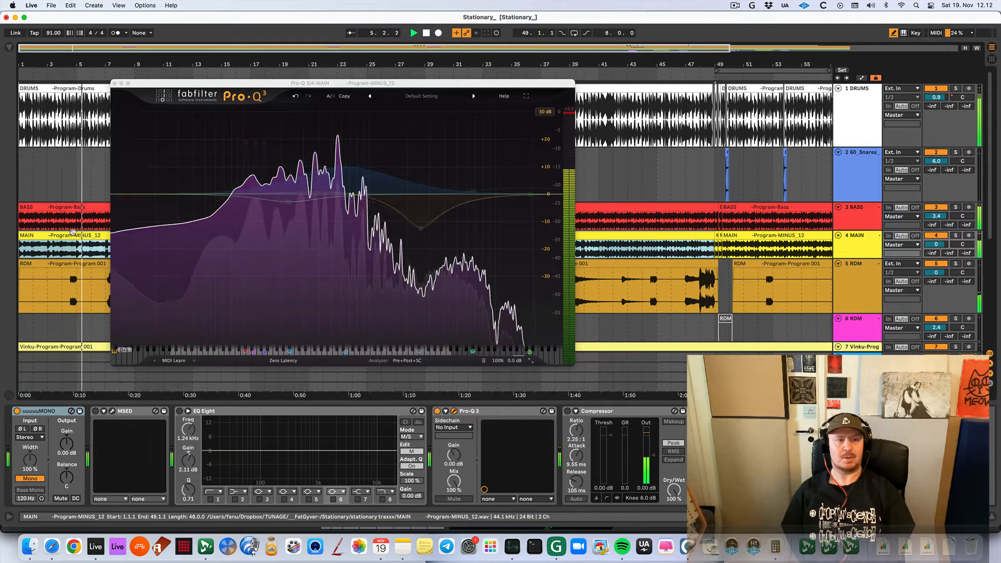
# Solo the MAIN track and listen to it from the start with its EQ active
pyautogui.press('space')
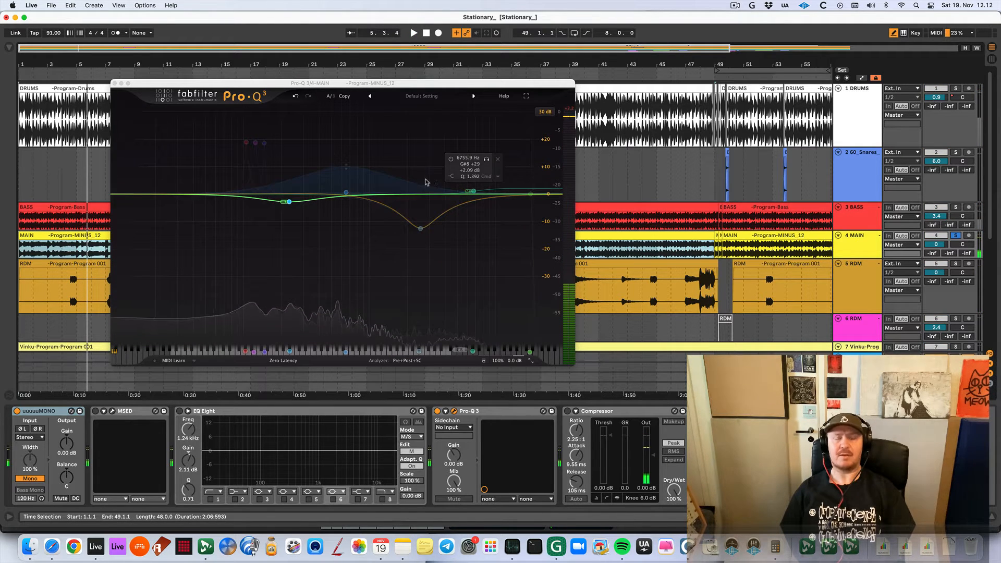
pyautogui.press('space')
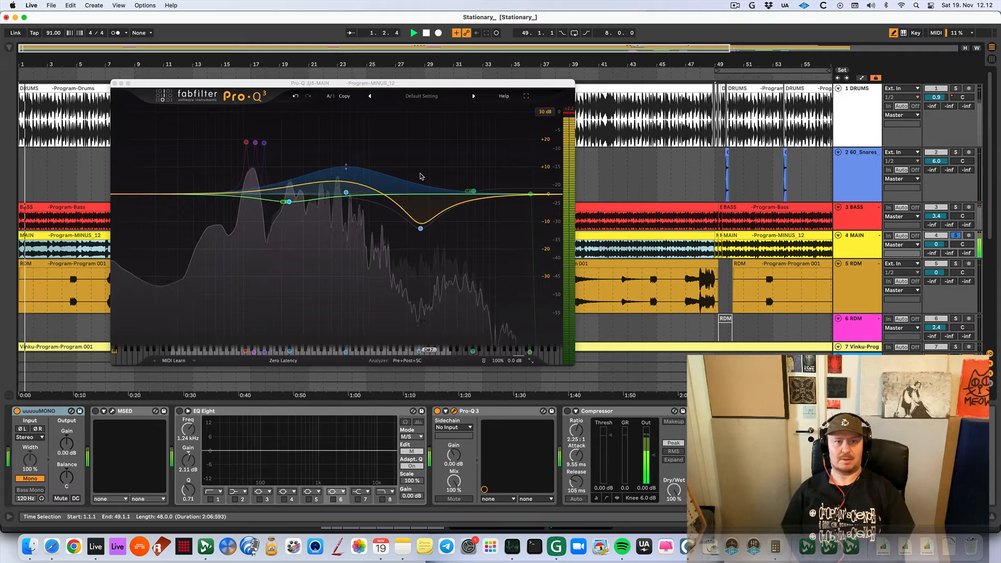
pyautogui.press('space')
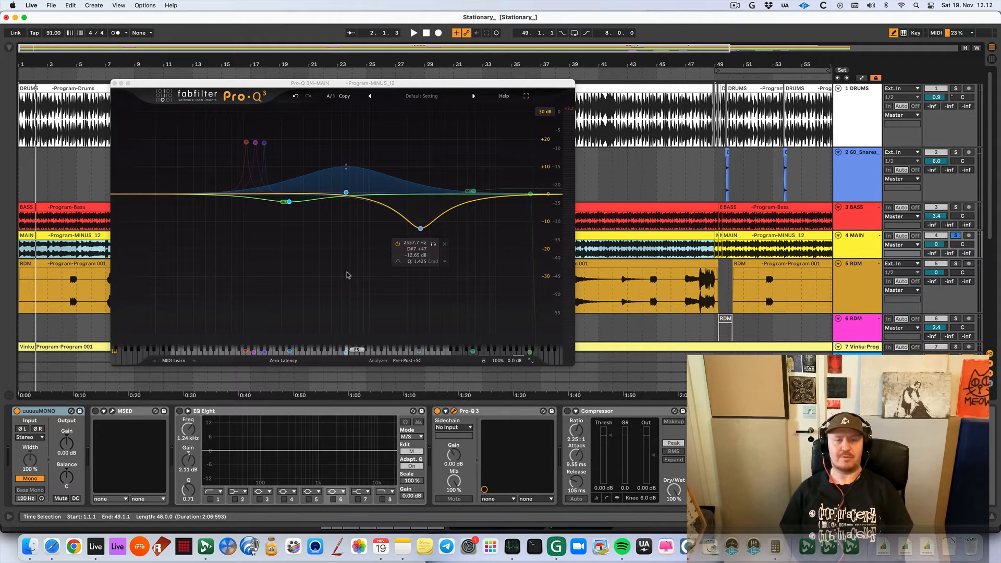
# Compare the soloed MAIN track with the Pro-Q 3 EQ bypassed and active during playback
pyautogui.click(484, 361)
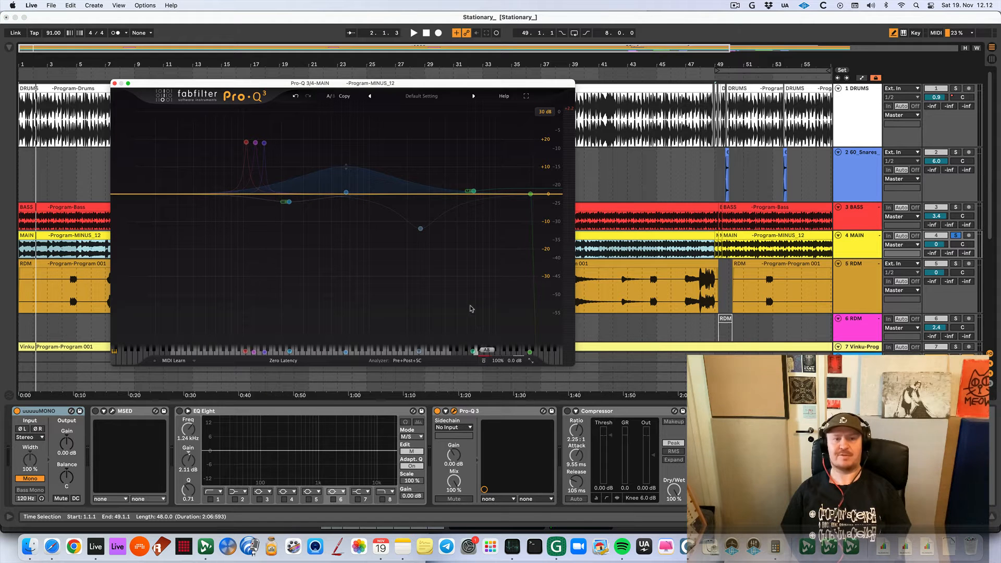
pyautogui.press('space')
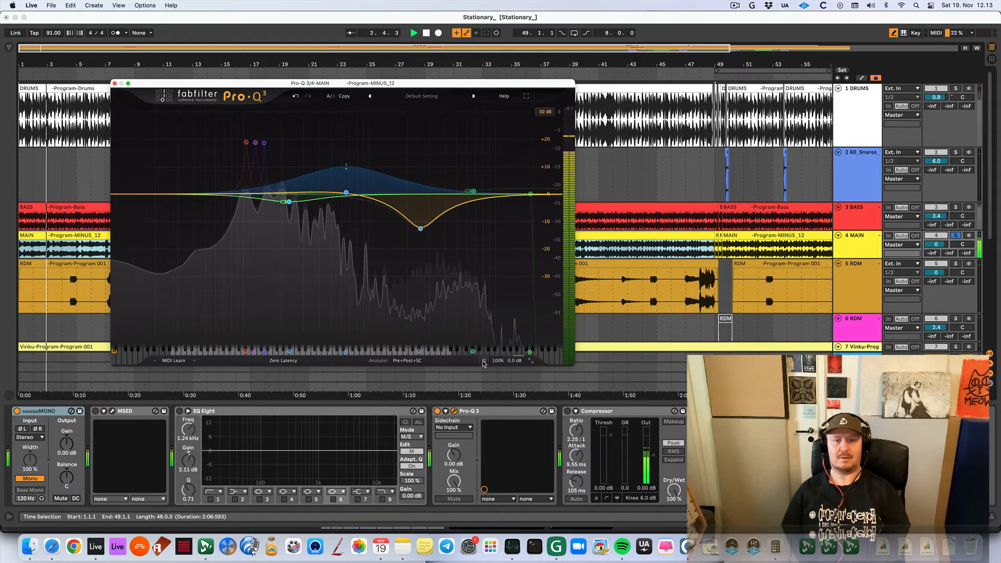
pyautogui.press('space')
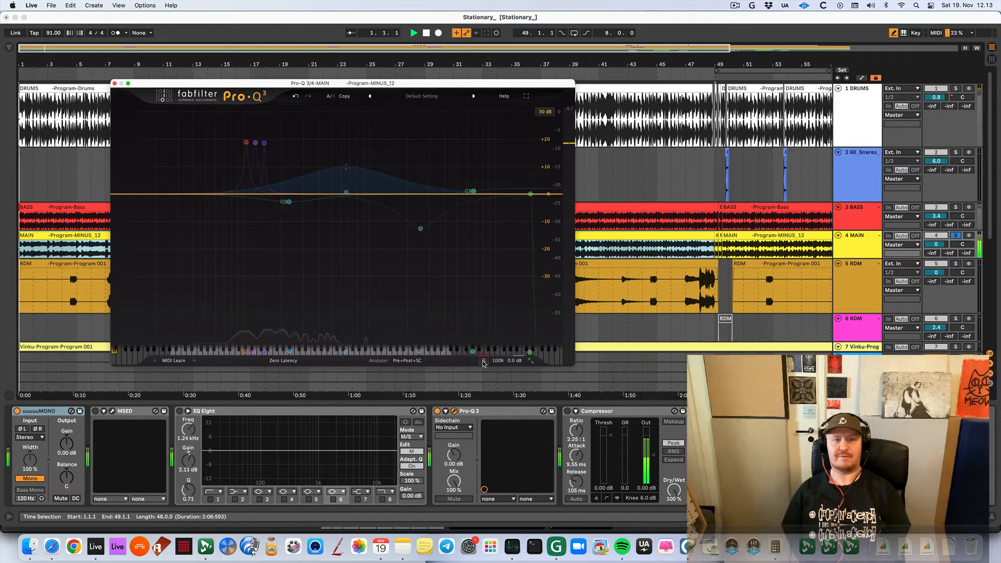
pyautogui.click(484, 362)
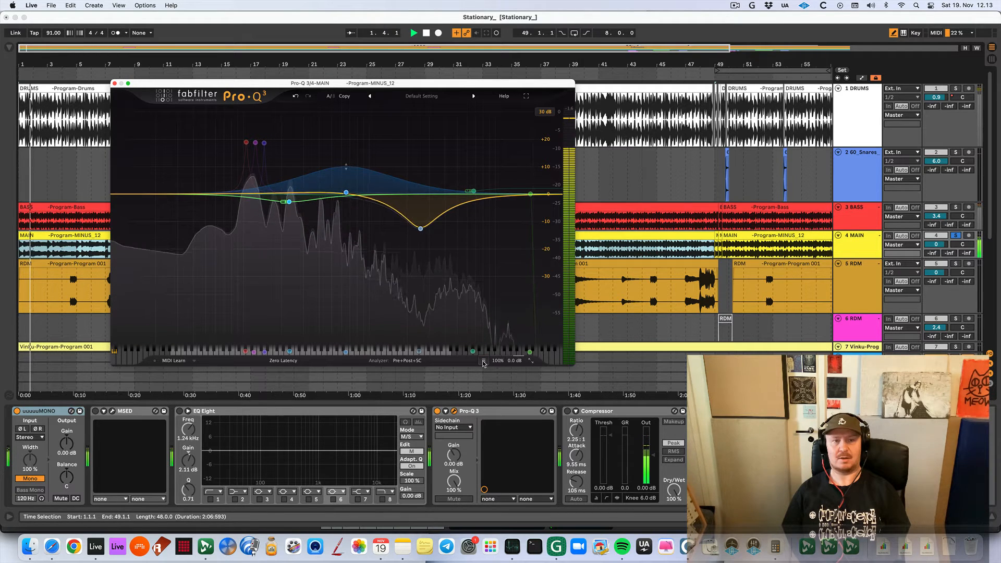
pyautogui.click(484, 362)
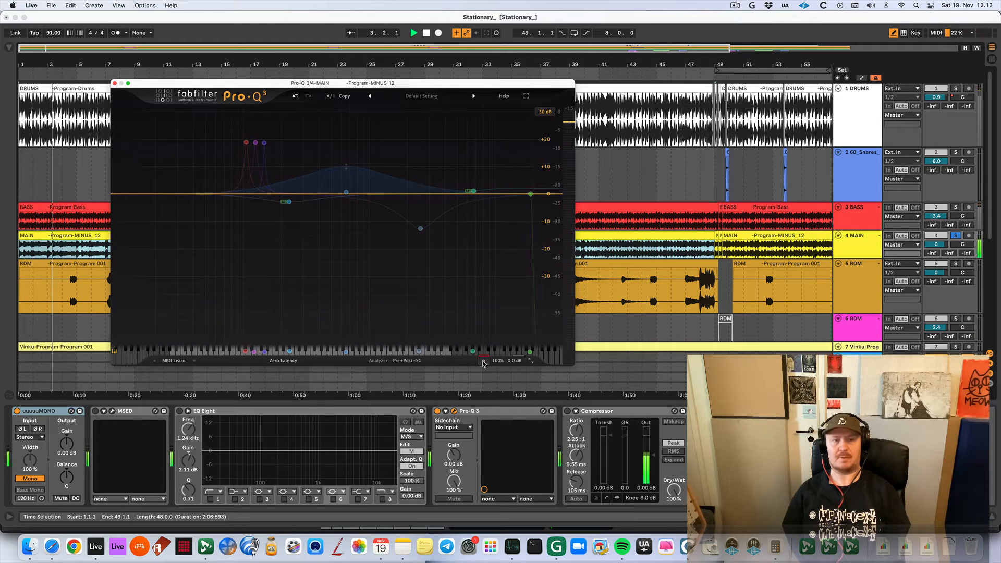
# Unsolo the MAIN track and compare its EQ bypassed and active within the full mix
pyautogui.press('s')
pyautogui.press('space')
pyautogui.press('space')
pyautogui.click(484, 361)
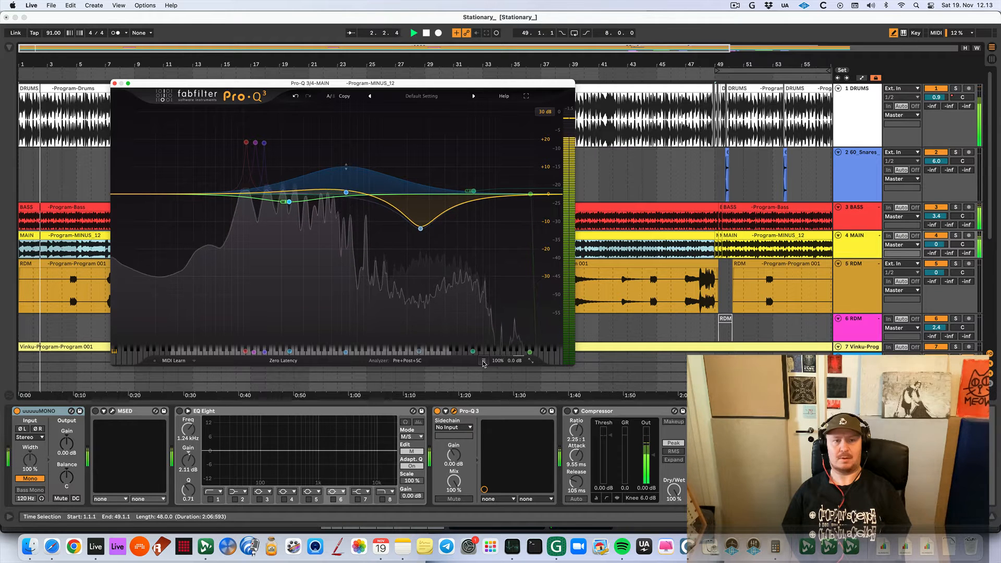
pyautogui.click(484, 362)
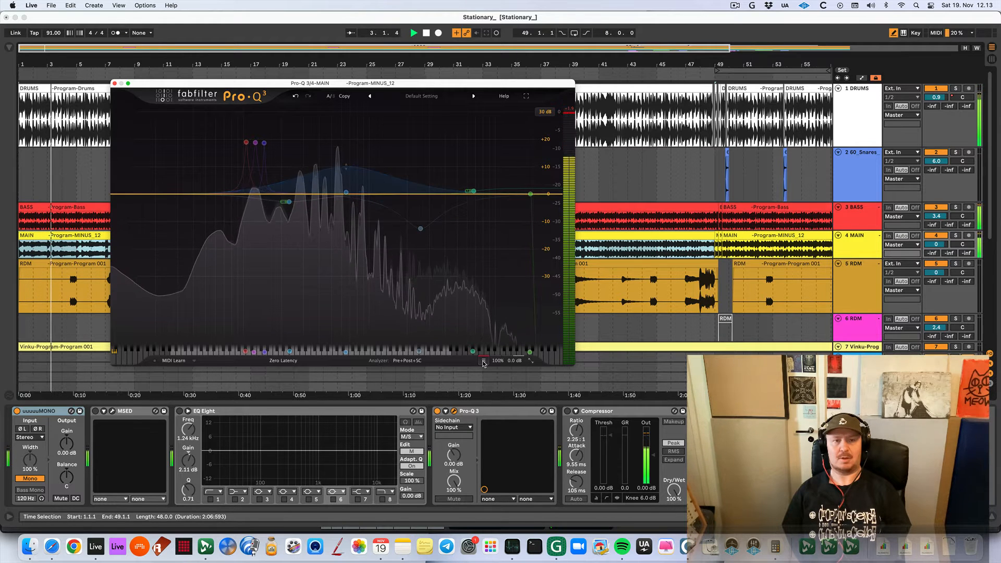
pyautogui.press('space')
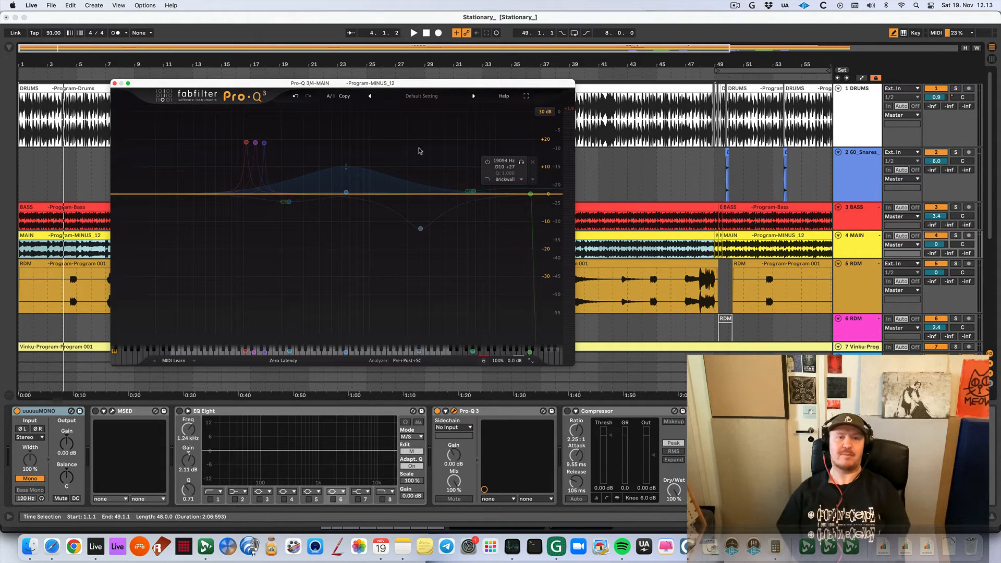
# Switch Pro-Q 3 to its B state and delete all of that state's EQ bands
pyautogui.click(330, 99)
pyautogui.click(330, 99)
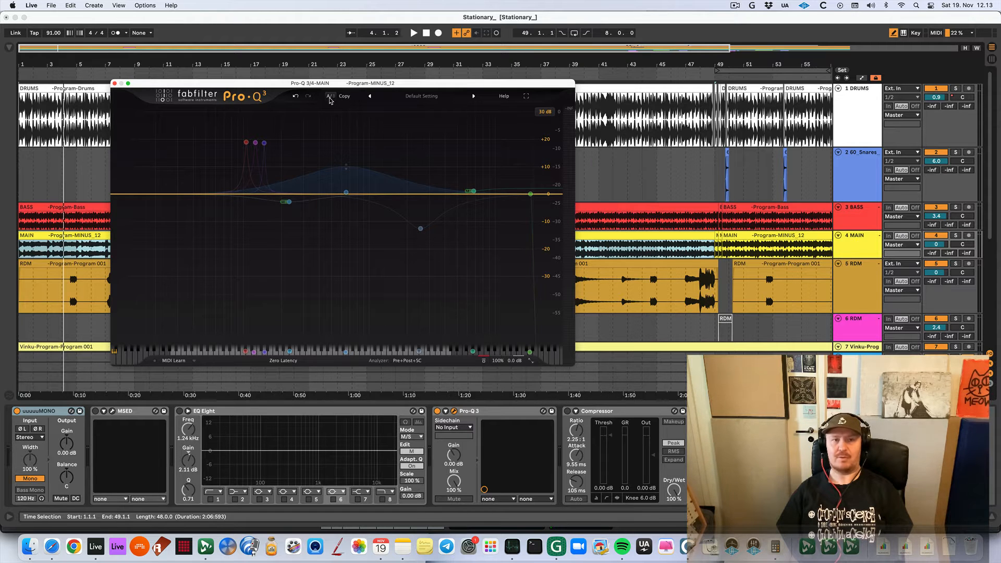
pyautogui.click(329, 99)
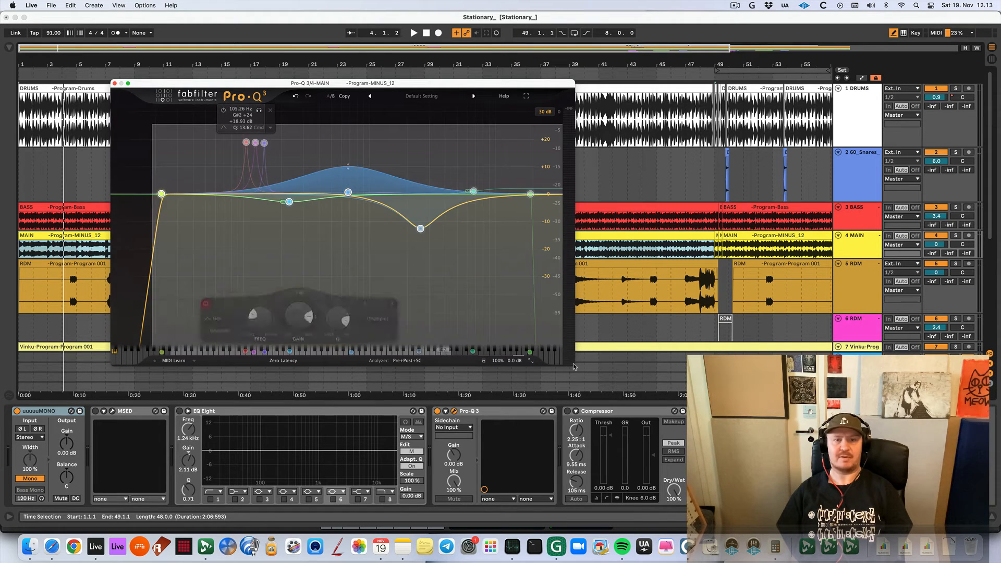
pyautogui.moveTo(574, 366); pyautogui.dragTo(572, 366)
pyautogui.press('Delete')
# Solo the MAIN track again and listen to it with the flat EQ curve
pyautogui.press('s')
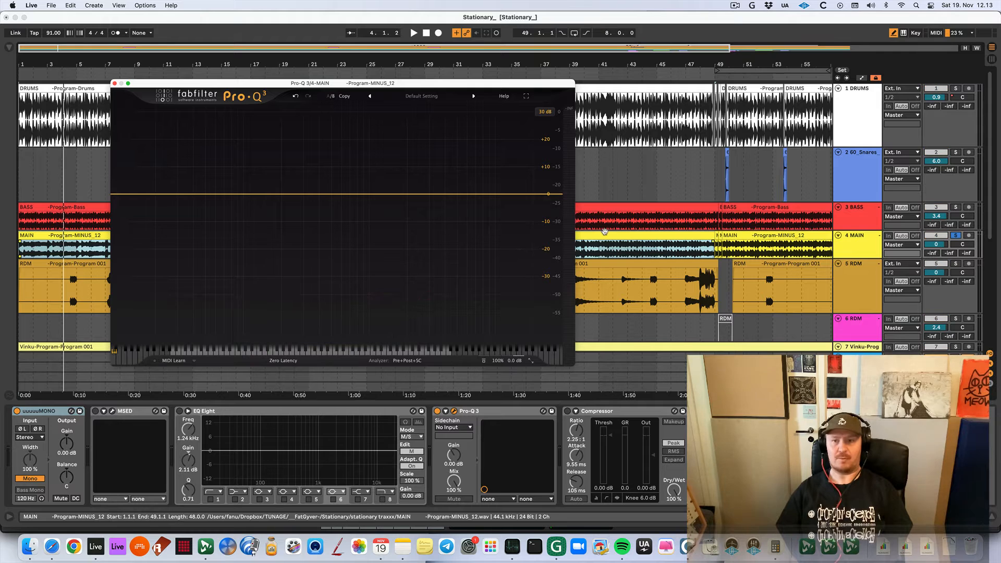
pyautogui.press('space')
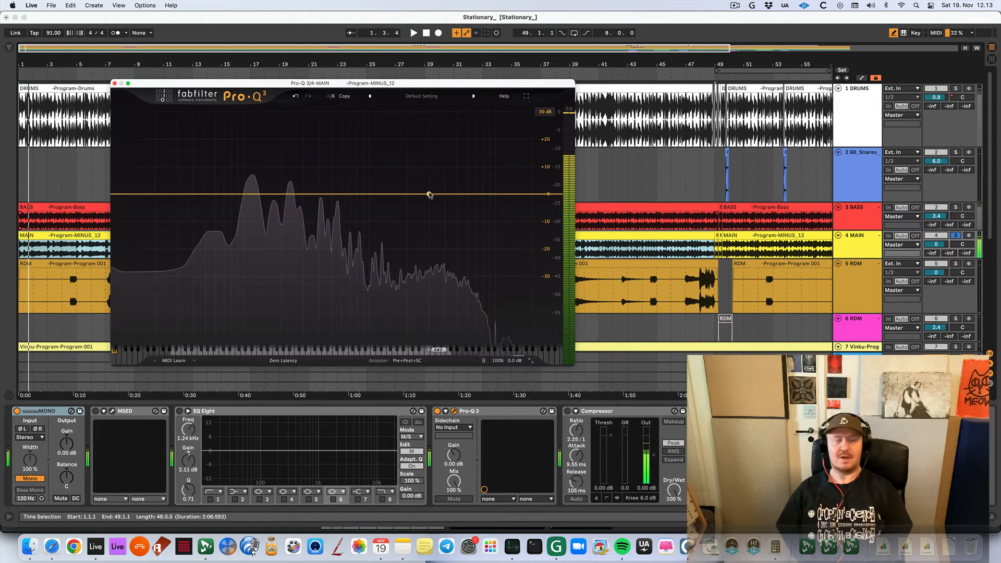
pyautogui.press('space')
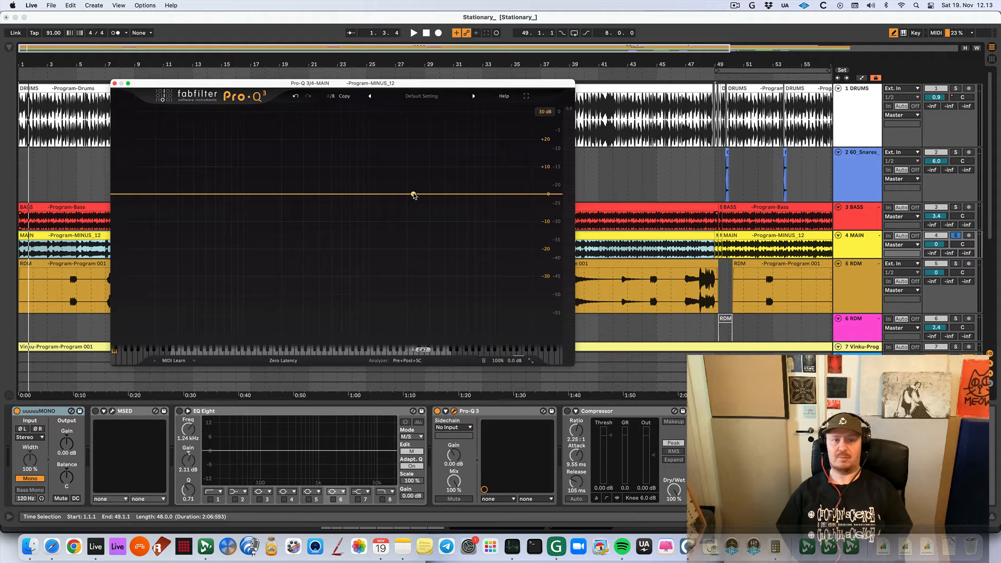
# Add a bell band near 1790 Hz, audition only its frequency range, and move it to about 2624 Hz
pyautogui.moveTo(414, 195); pyautogui.dragTo(401, 195)
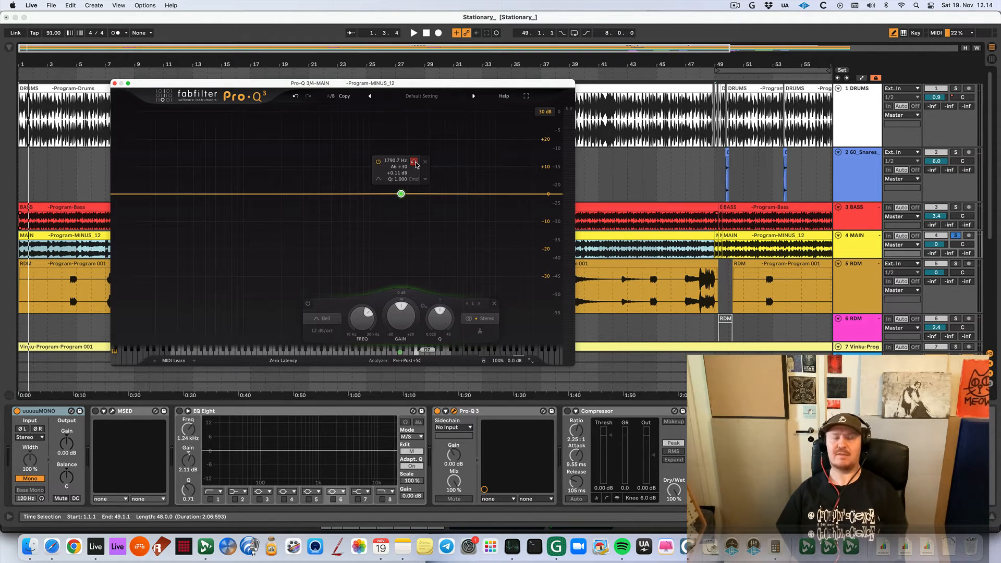
pyautogui.press('space')
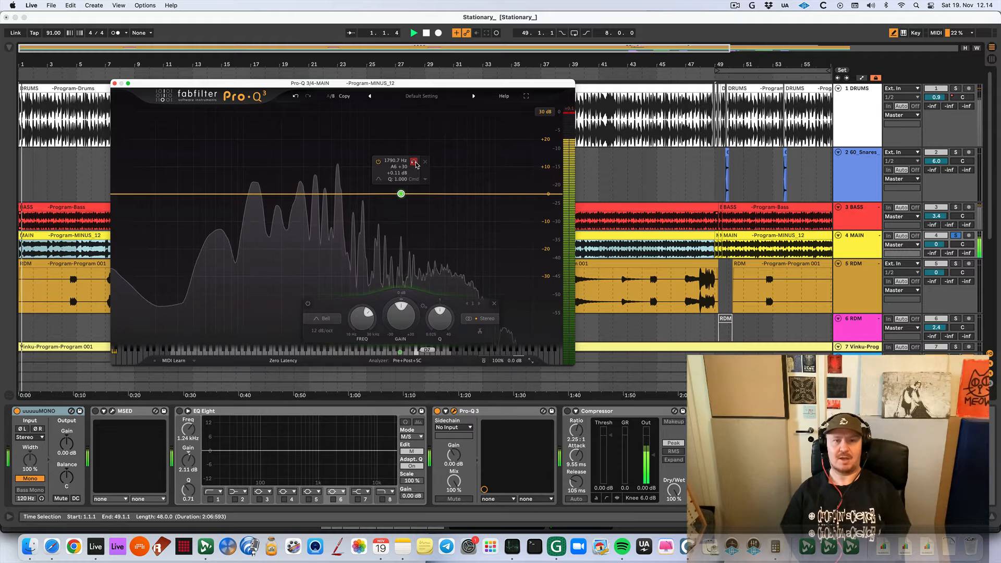
pyautogui.press('space')
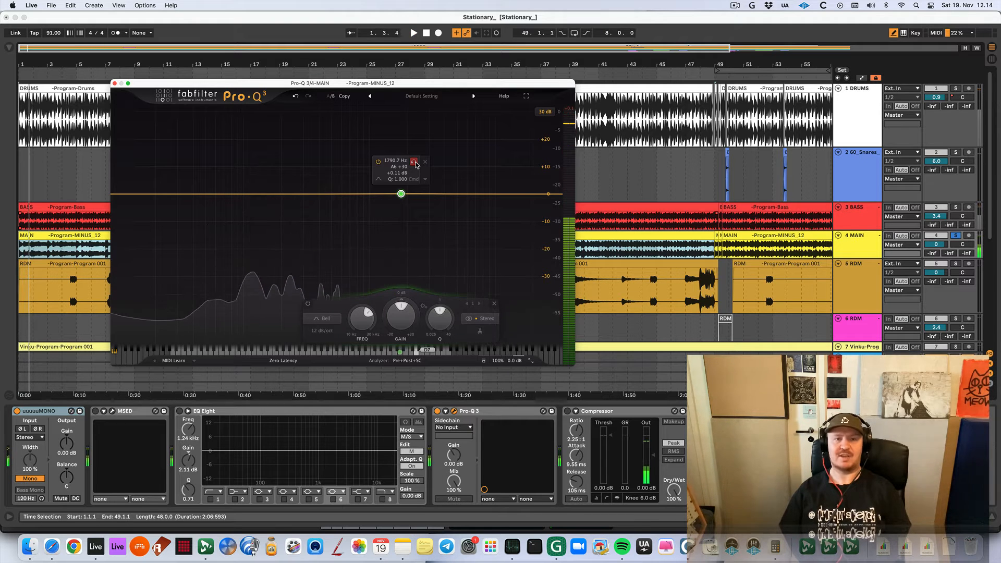
pyautogui.click(416, 164)
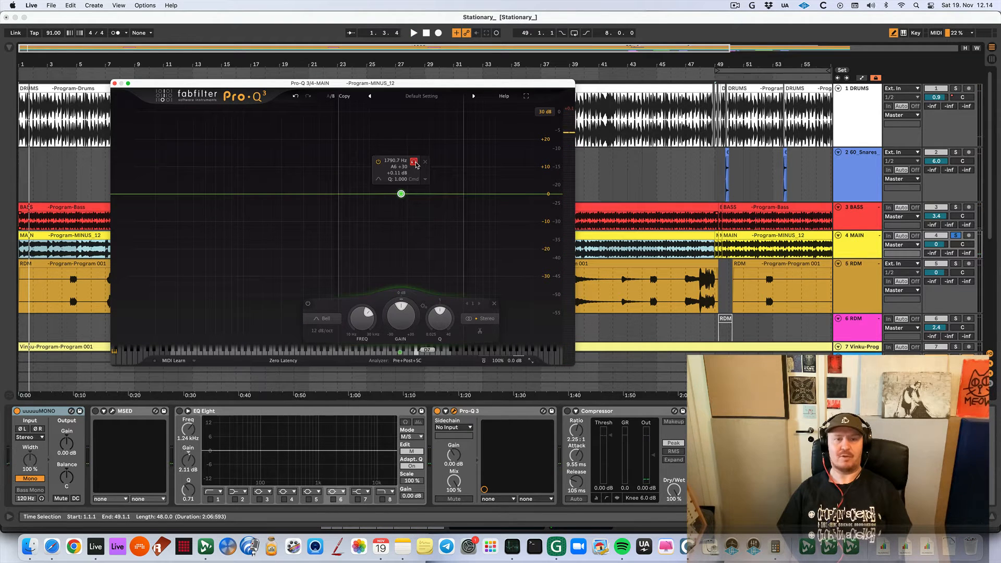
pyautogui.press('space')
pyautogui.moveTo(416, 164)
pyautogui.mouseDown()
pyautogui.moveTo(377, 164)
pyautogui.moveTo(457, 161)
pyautogui.moveTo(433, 155)
pyautogui.mouseUp()
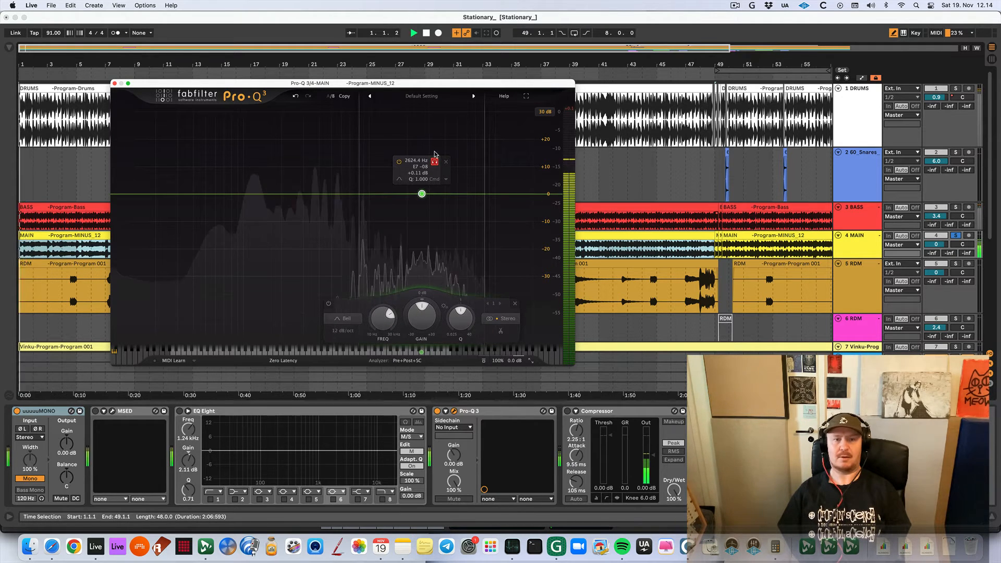
pyautogui.moveTo(434, 155); pyautogui.dragTo(434, 154)
pyautogui.press('space')
# Cut the bell band by about 7.2 dB at about 2394 Hz with Q 1.468, comparing it with the band bypassed
pyautogui.moveTo(422, 194); pyautogui.dragTo(422, 209)
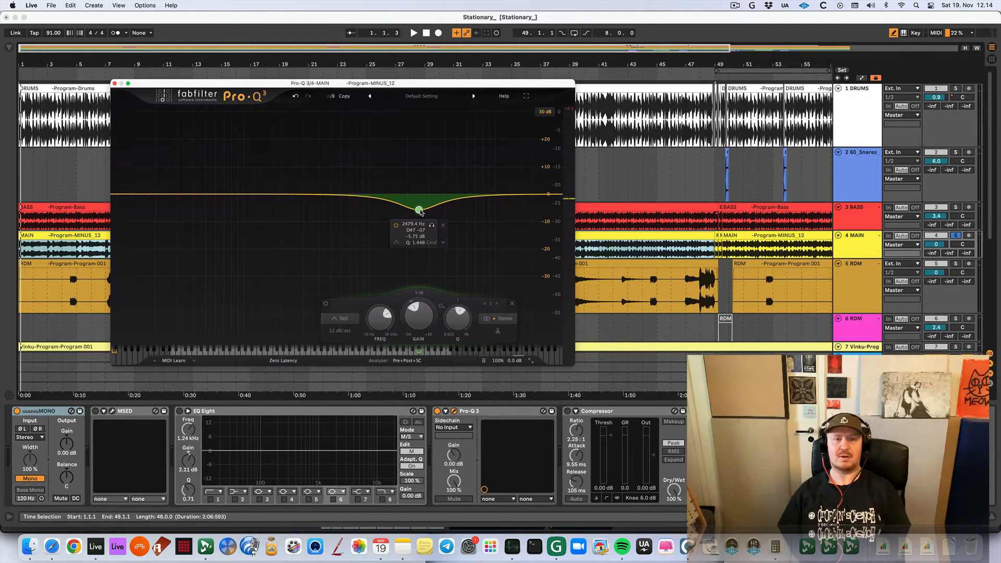
pyautogui.press('space')
pyautogui.scroll(1, 421, 211)
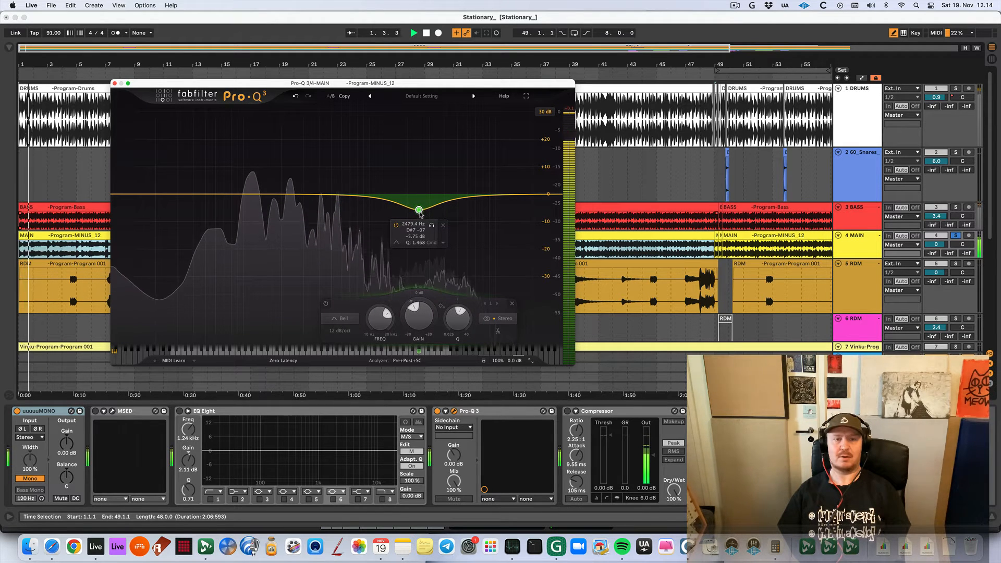
pyautogui.moveTo(420, 212); pyautogui.dragTo(418, 215)
pyautogui.click(394, 230)
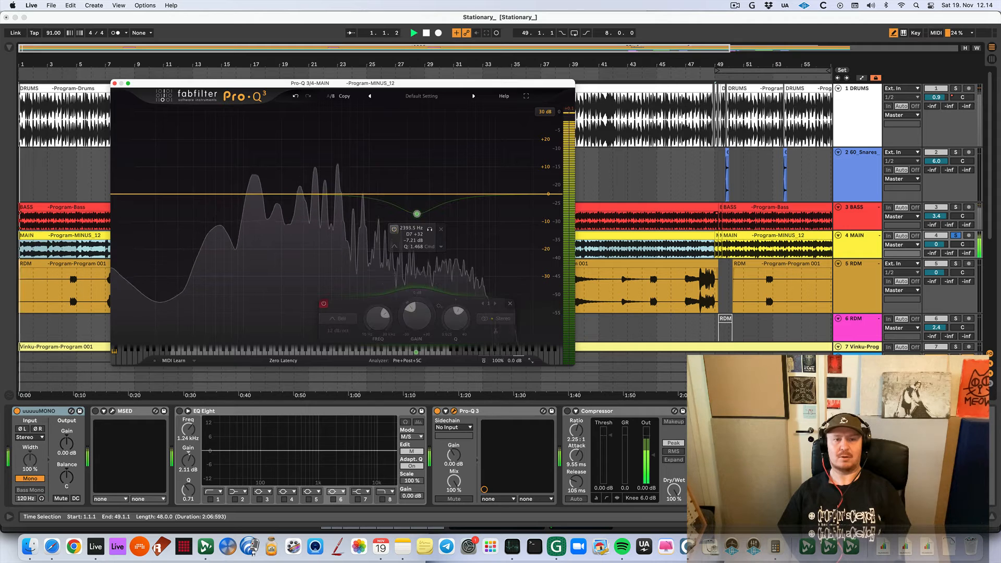
pyautogui.click(395, 229)
# Deepen the bell band's cut to about -9.85 dB at about 2187 Hz and repeatedly compare it on and off
pyautogui.moveTo(416, 214); pyautogui.dragTo(416, 222)
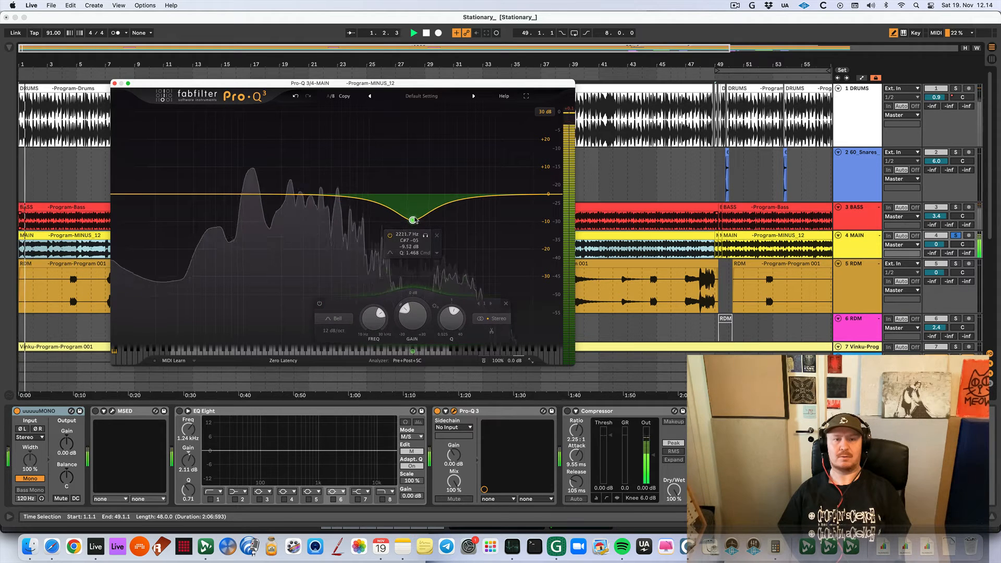
pyautogui.click(390, 236)
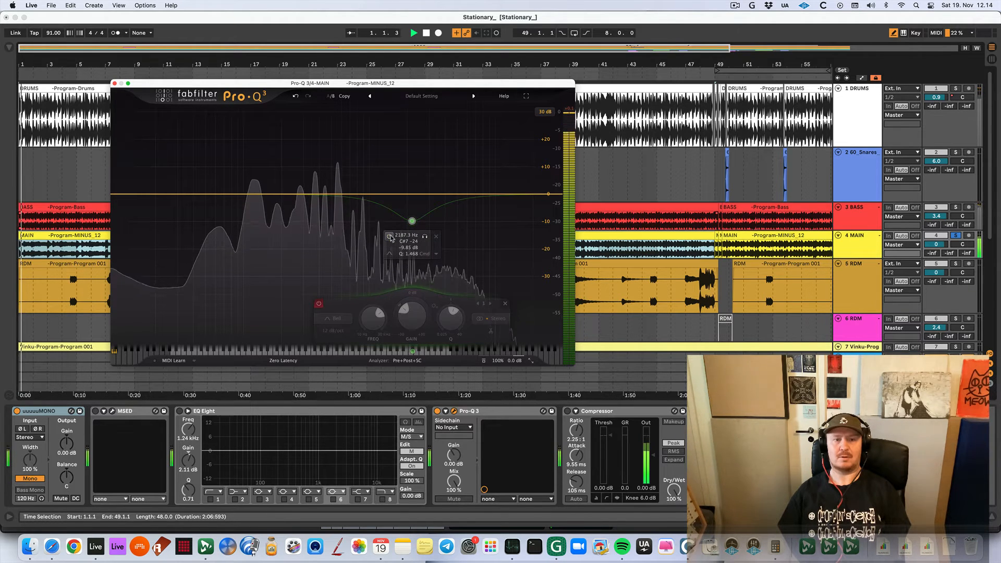
pyautogui.click(389, 236)
pyautogui.click(389, 237)
pyautogui.click(390, 236)
pyautogui.click(390, 237)
pyautogui.click(389, 237)
# Adjust the cut to about -10.97 dB at about 2255 Hz with Q 1.425 and compare it with the band bypassed
pyautogui.moveTo(415, 225); pyautogui.dragTo(416, 226)
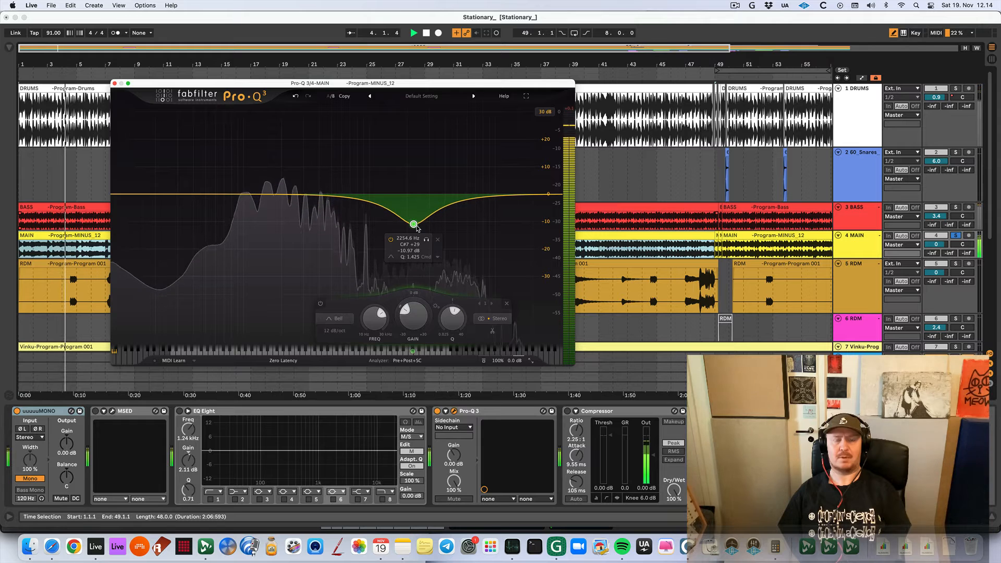
pyautogui.press('space')
pyautogui.press('space')
pyautogui.click(391, 239)
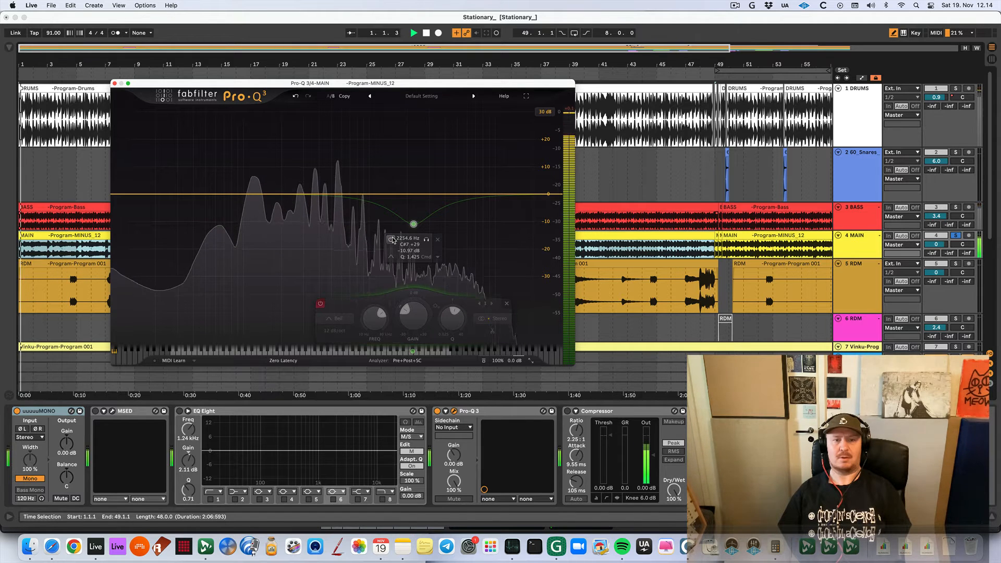
pyautogui.click(391, 239)
pyautogui.press('space')
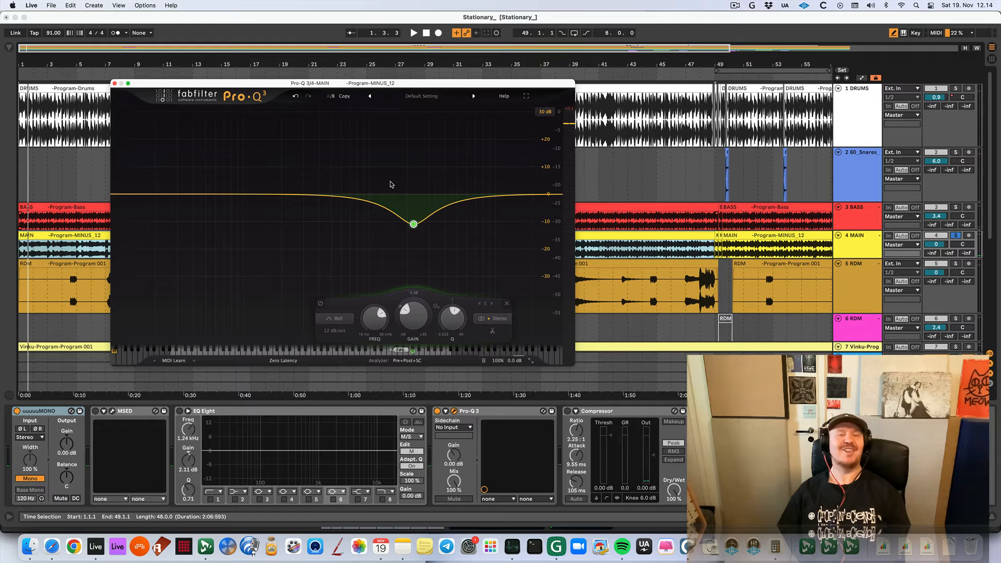
# Add a second bell band in the mids, audition its frequency range, and settle it at about 552 Hz
pyautogui.click(335, 195)
pyautogui.press('space')
pyautogui.moveTo(348, 163); pyautogui.dragTo(352, 163)
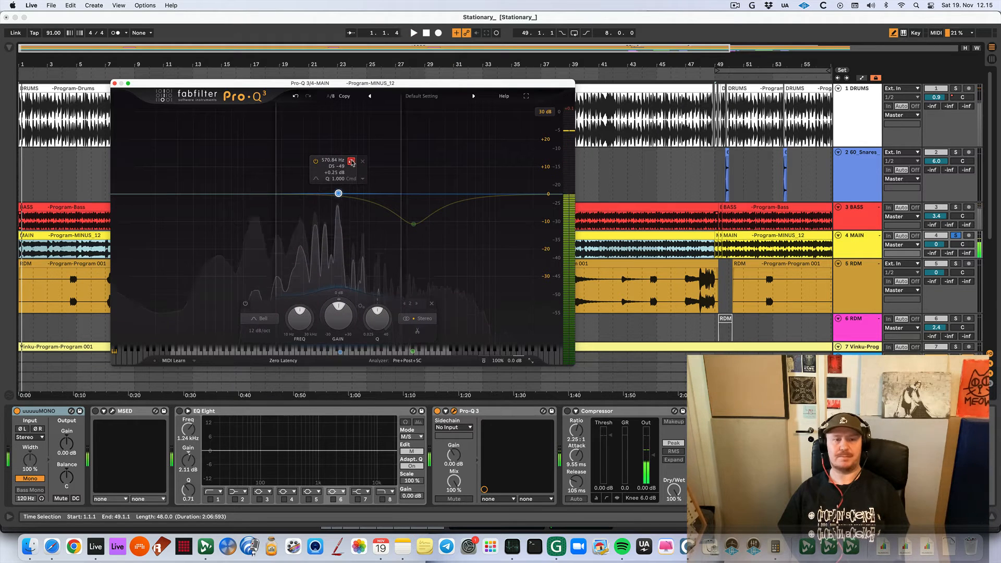
pyautogui.press('space')
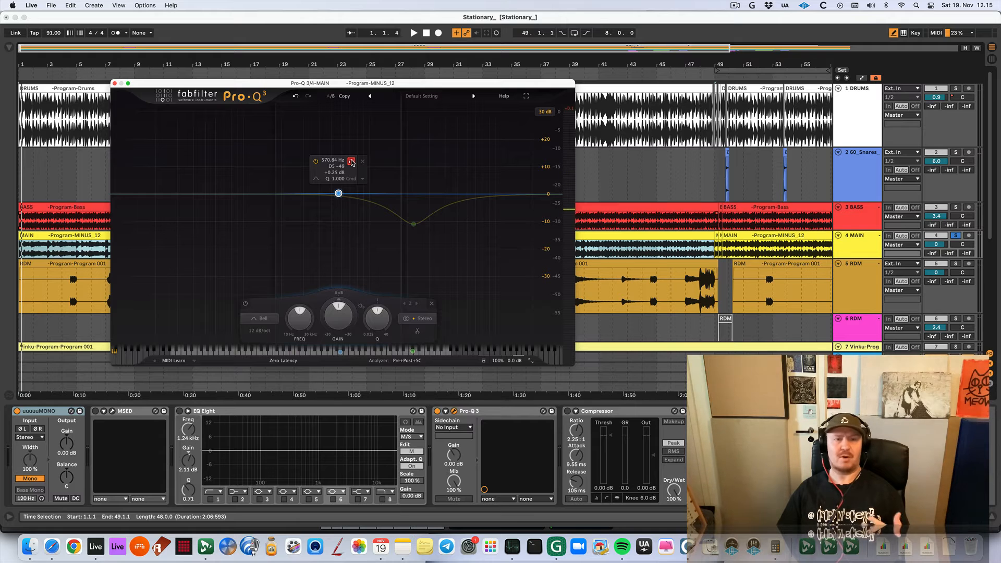
pyautogui.press('space')
pyautogui.moveTo(353, 163)
pyautogui.mouseDown()
pyautogui.moveTo(383, 160)
pyautogui.moveTo(348, 143)
pyautogui.mouseUp()
pyautogui.press('space')
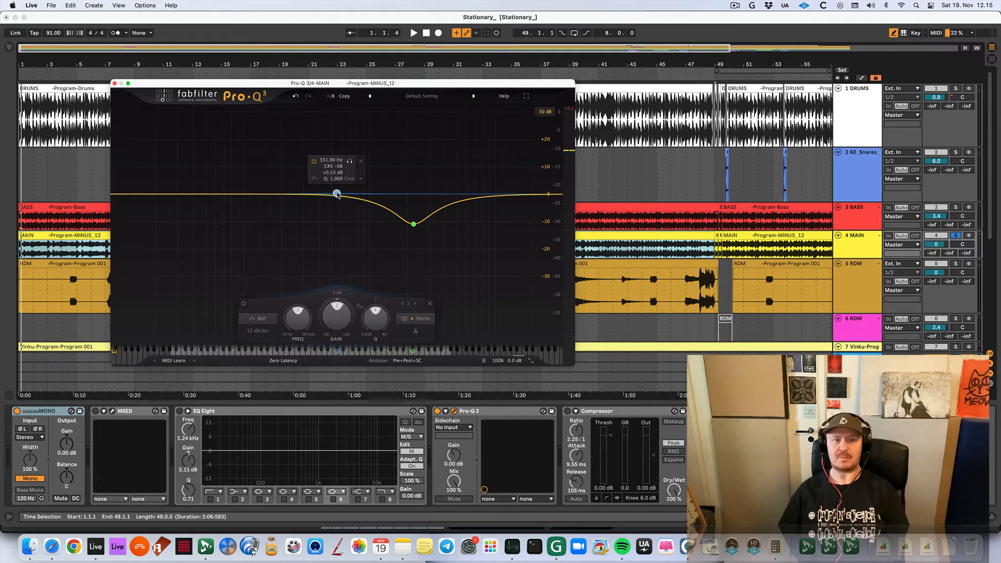
# Boost the mid bell band by about 9 dB at about 538 Hz and audition it with short playbacks
pyautogui.moveTo(337, 195); pyautogui.dragTo(336, 192)
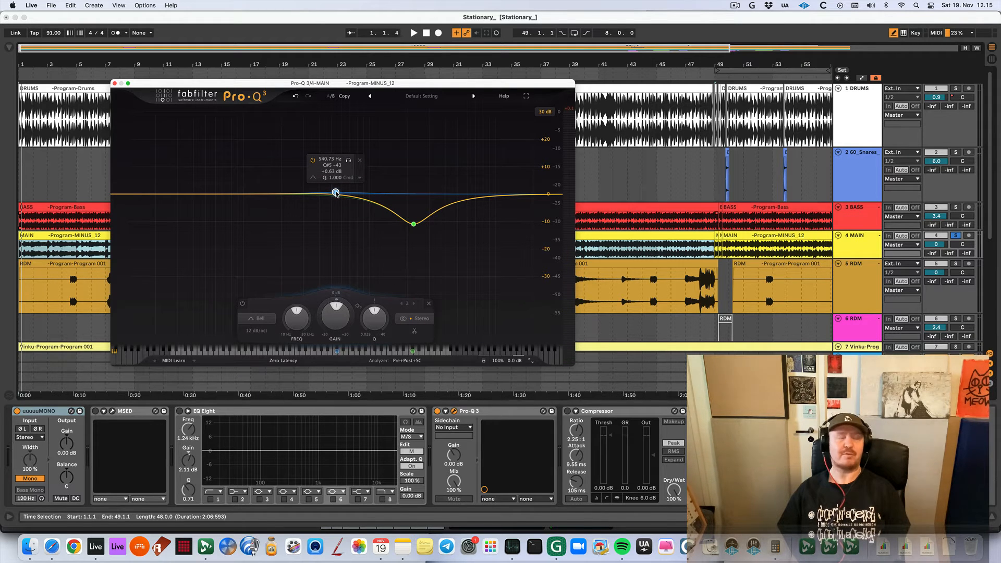
pyautogui.moveTo(336, 193); pyautogui.dragTo(336, 170)
pyautogui.press('space')
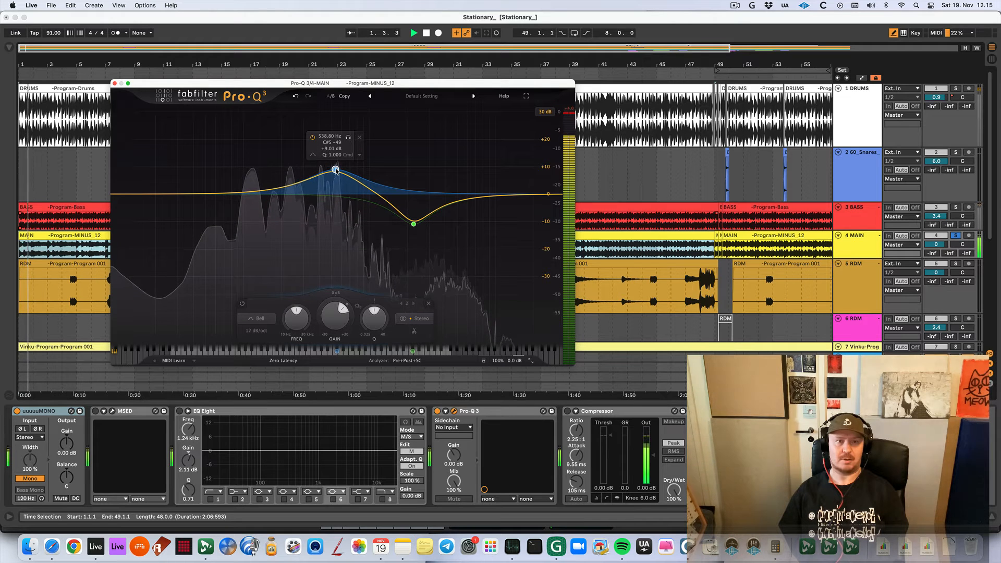
pyautogui.press('space')
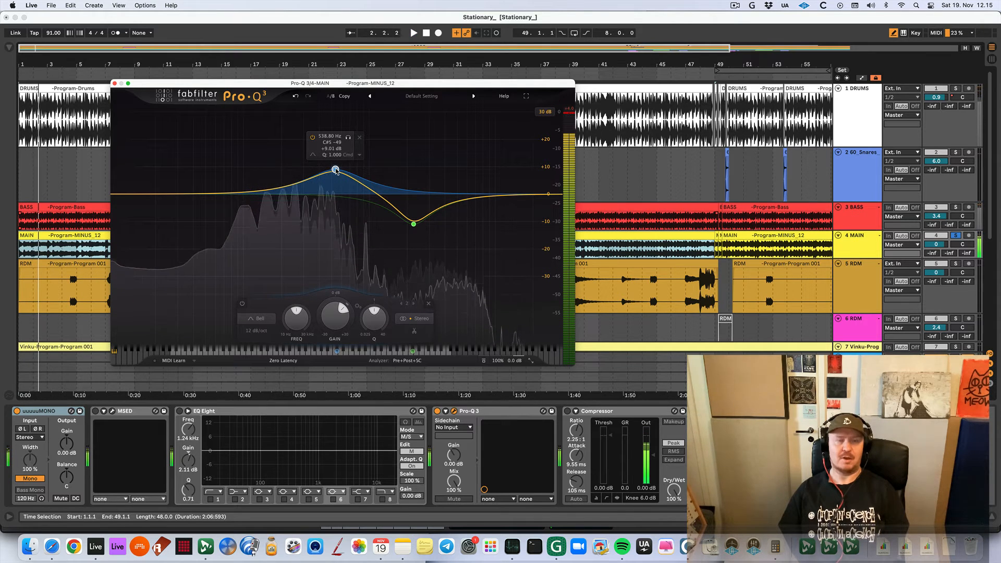
pyautogui.moveTo(336, 171); pyautogui.dragTo(336, 172)
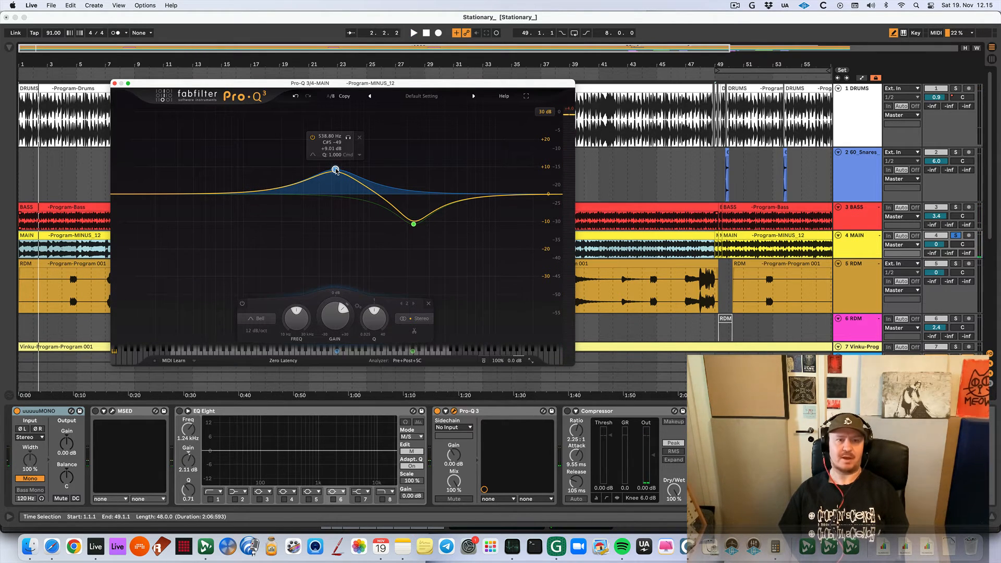
pyautogui.press('space')
pyautogui.press('space')
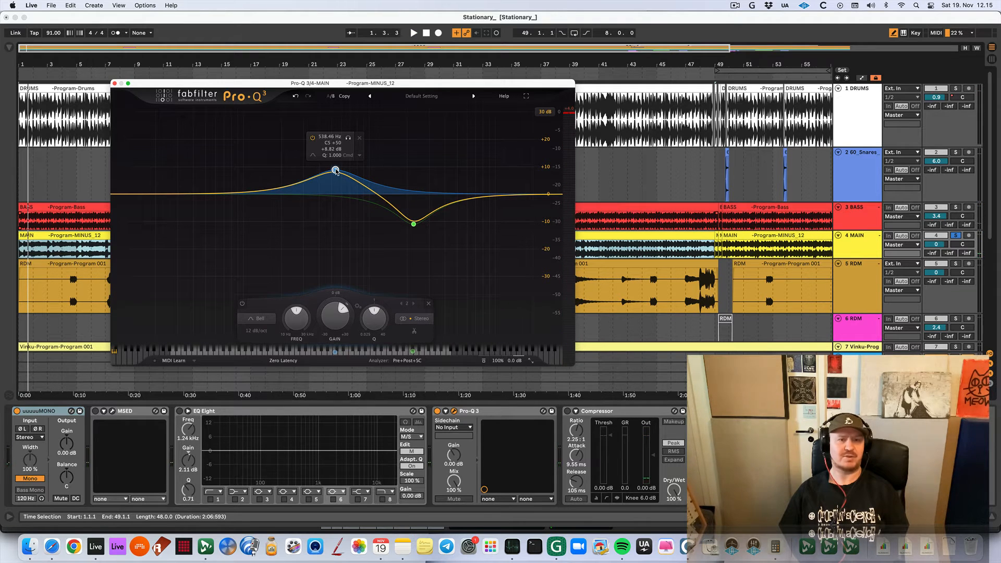
# Return the mid band's gain to 0 dB at about 534 Hz and make it dynamic with about +8.5 dB range and -14.6 dB threshold
pyautogui.moveTo(337, 171); pyautogui.dragTo(337, 194)
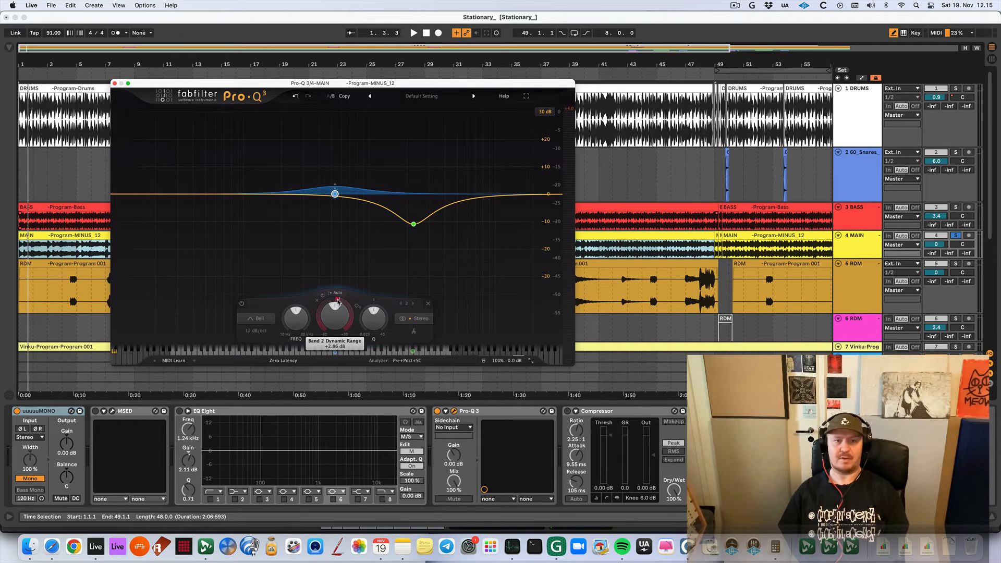
pyautogui.press('space')
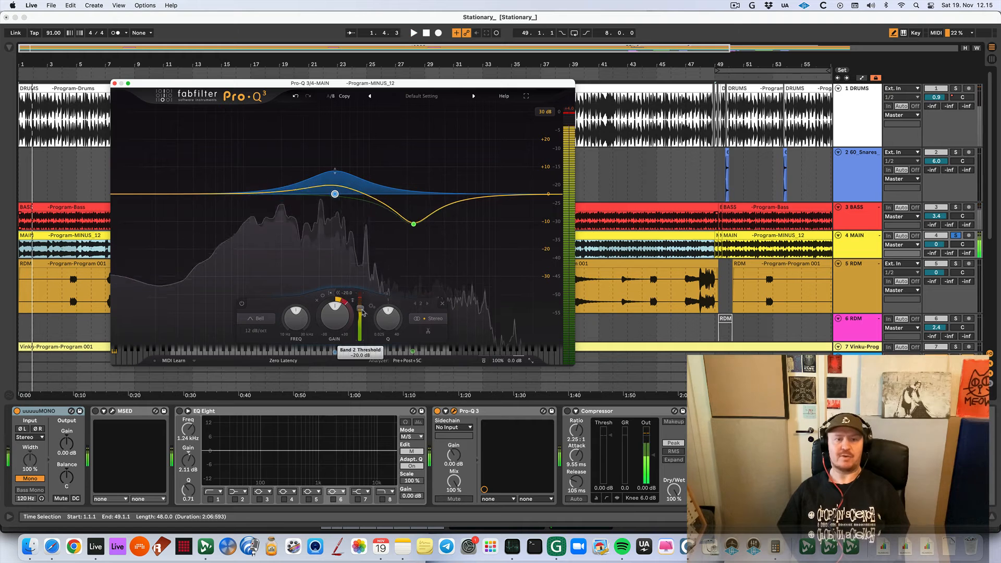
pyautogui.press('space')
pyautogui.press('space')
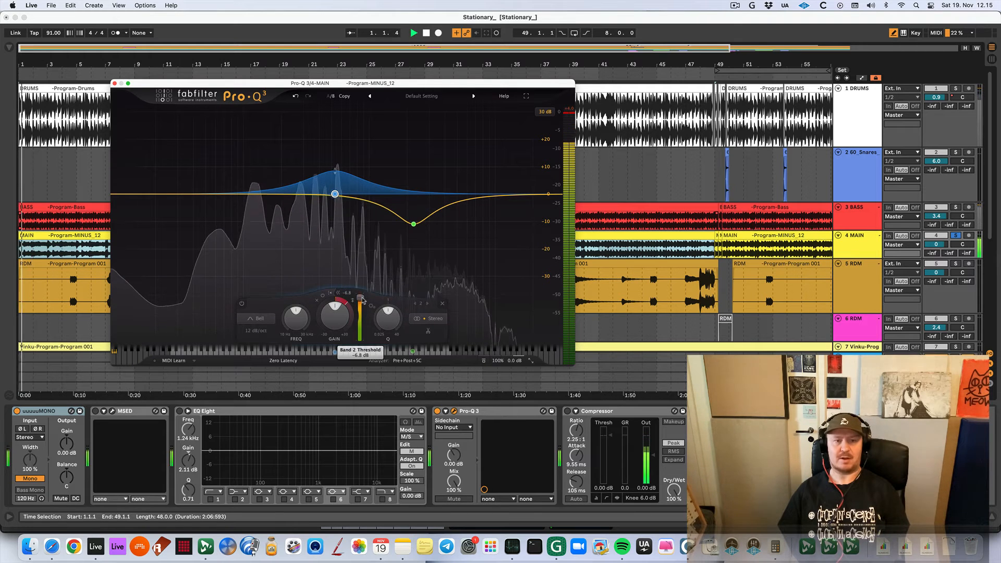
pyautogui.moveTo(362, 301); pyautogui.dragTo(363, 307)
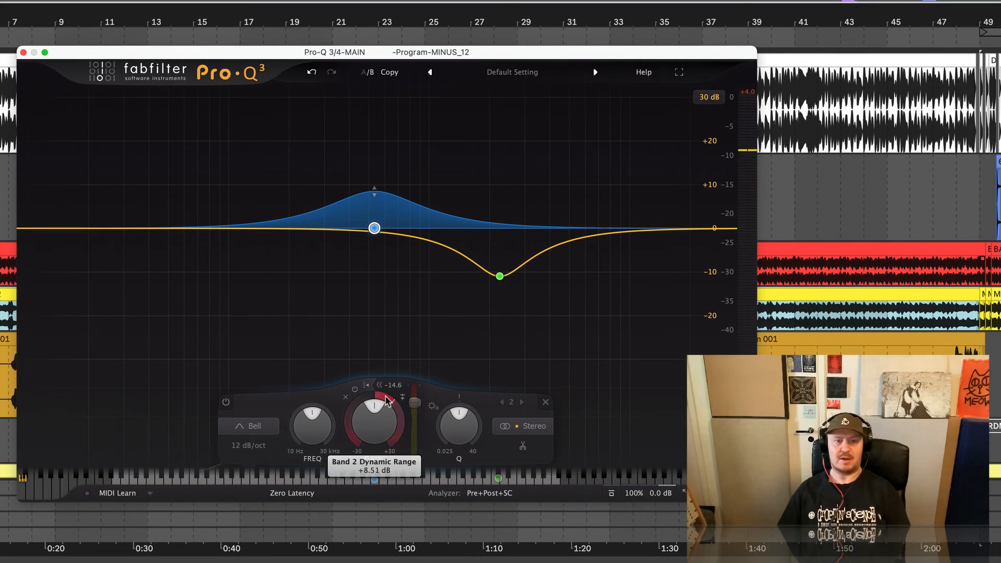
# Fine-tune the mid band's threshold to about -14.1 dB and its dynamic range to about +8.04 dB
pyautogui.moveTo(385, 400)
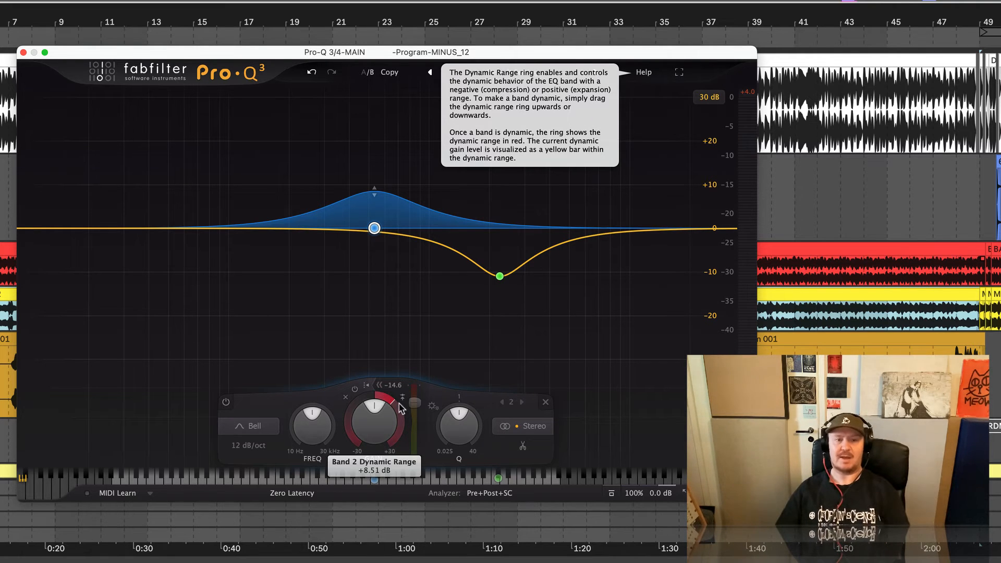
pyautogui.moveTo(417, 406)
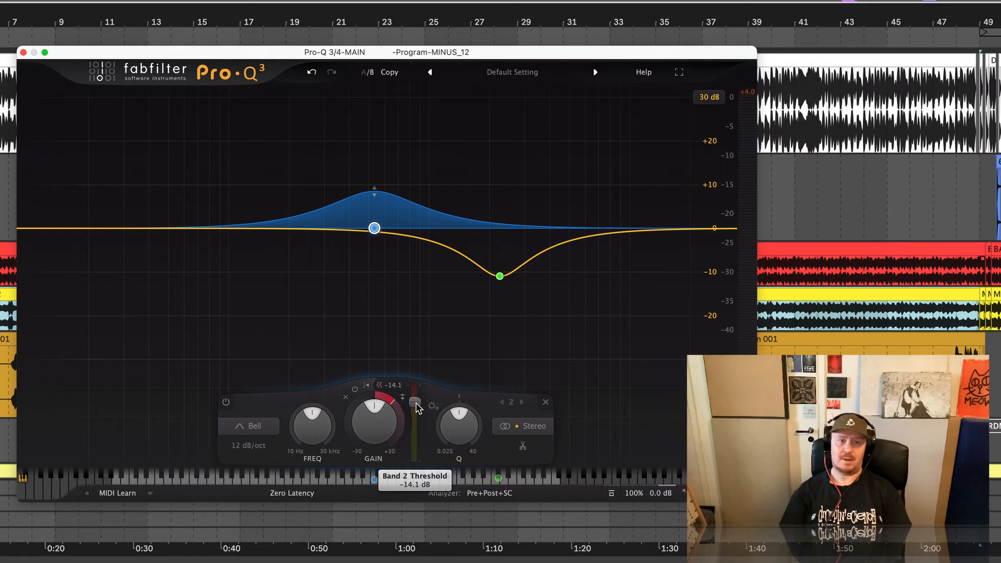
pyautogui.moveTo(383, 401)
pyautogui.mouseDown()
pyautogui.moveTo(376, 437)
pyautogui.moveTo(375, 409)
pyautogui.mouseUp()
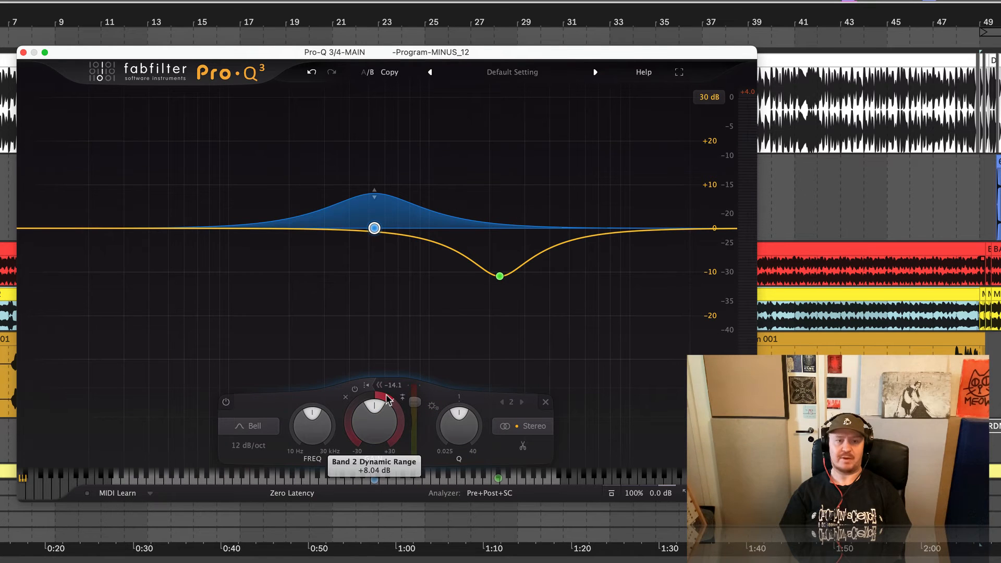
# Audition the dynamic mid boost together with the upper-mid cut in repeated short playbacks
pyautogui.press('space')
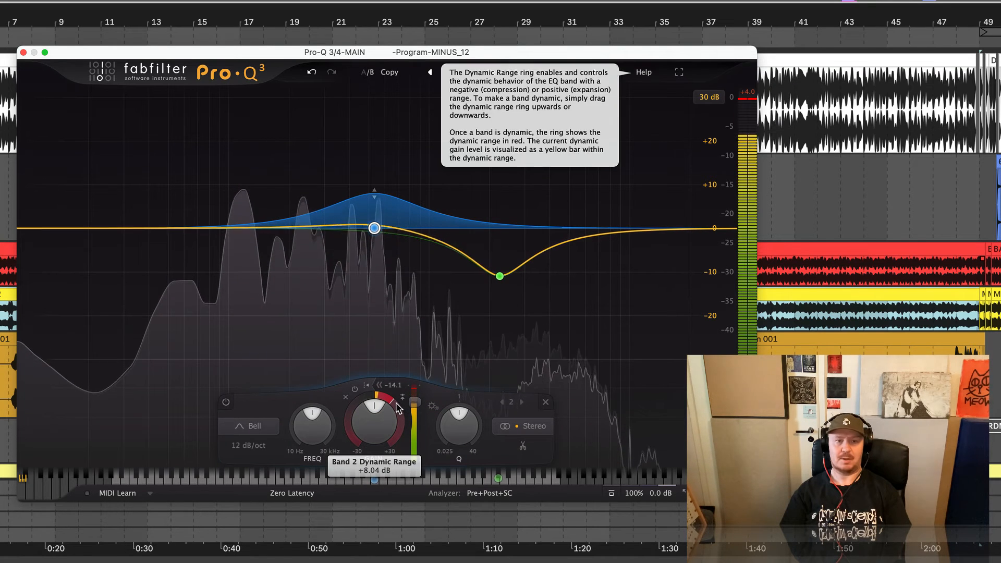
pyautogui.press('space')
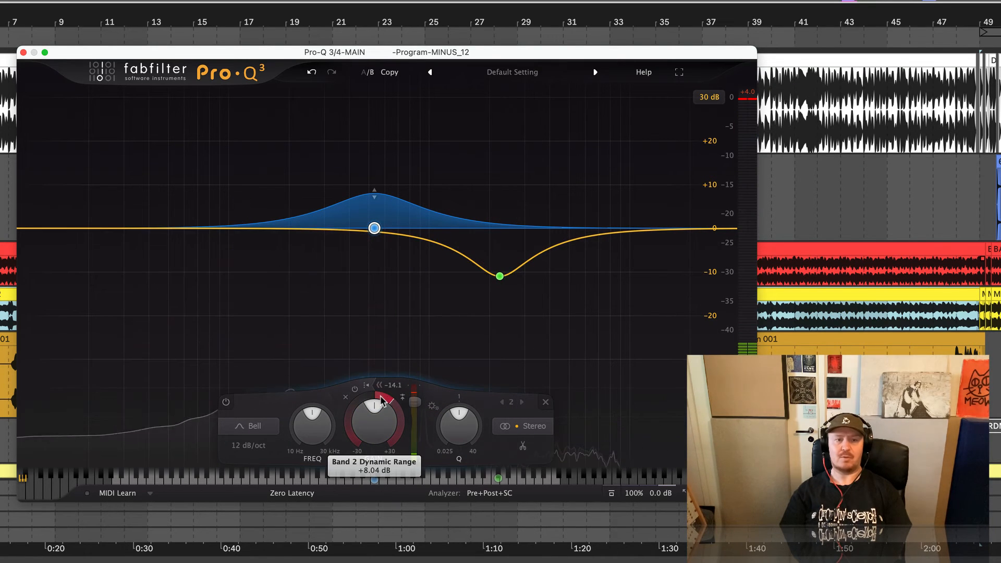
pyautogui.moveTo(383, 401)
pyautogui.press('space')
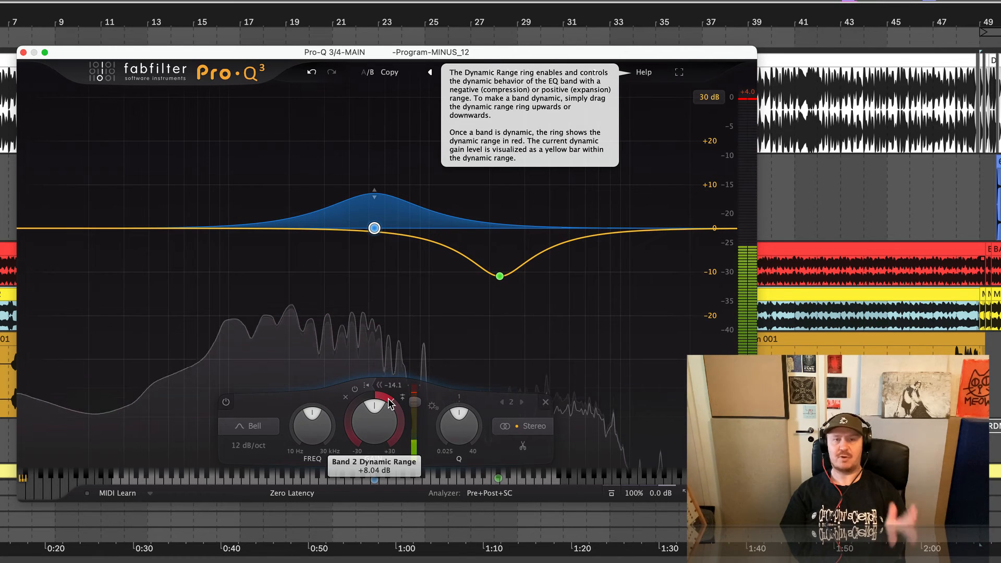
pyautogui.press('space')
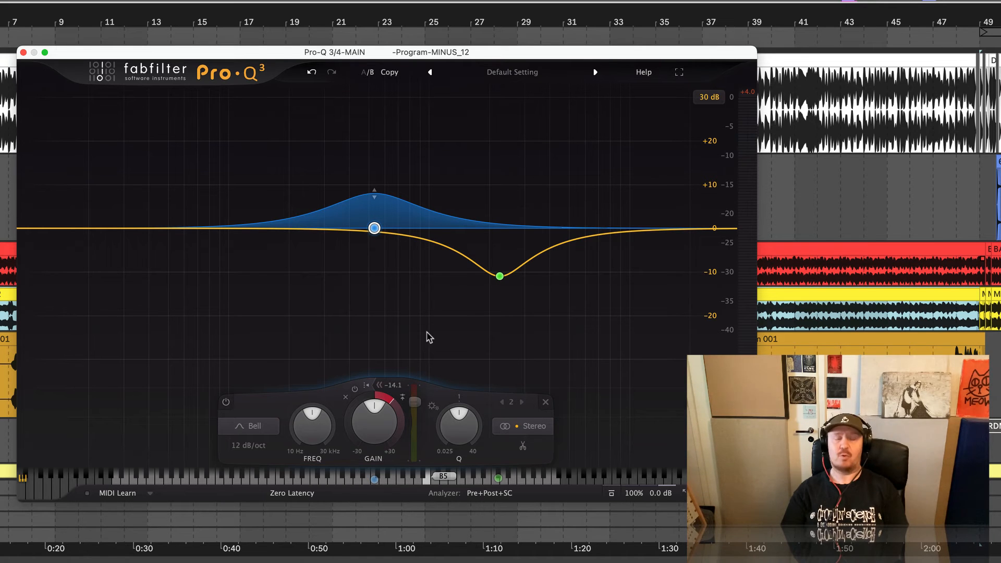
pyautogui.press('space')
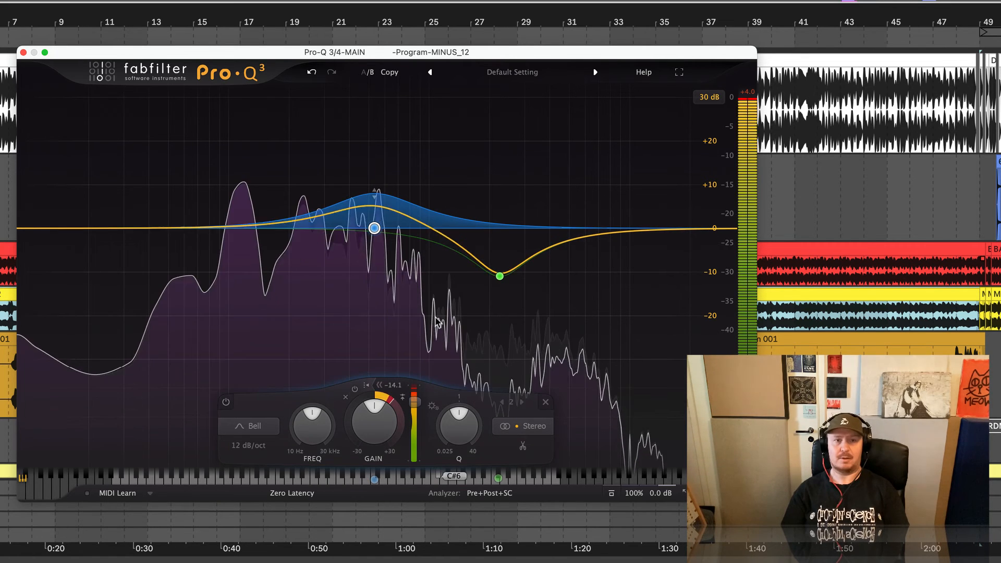
pyautogui.press('space')
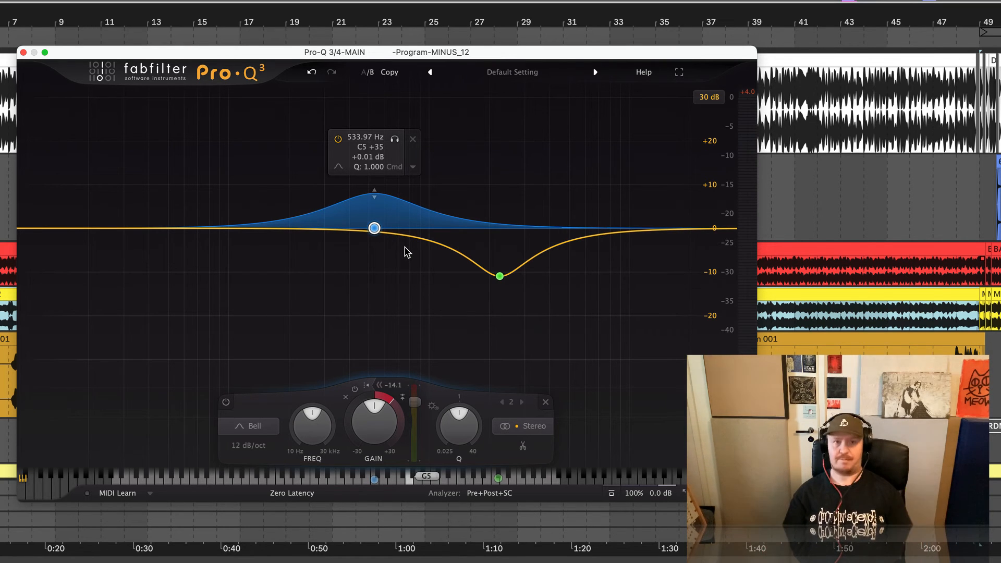
pyautogui.press('space')
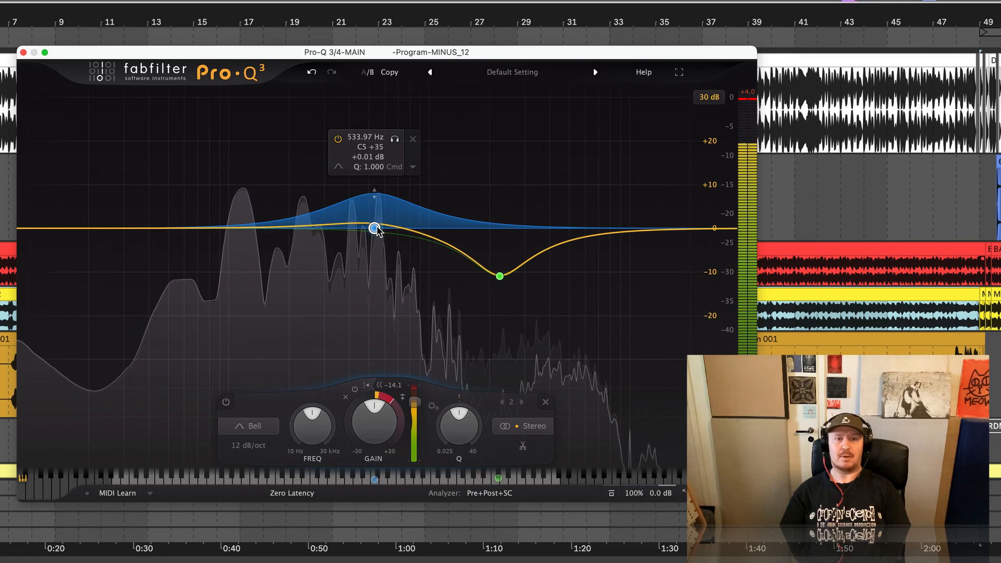
pyautogui.press('space')
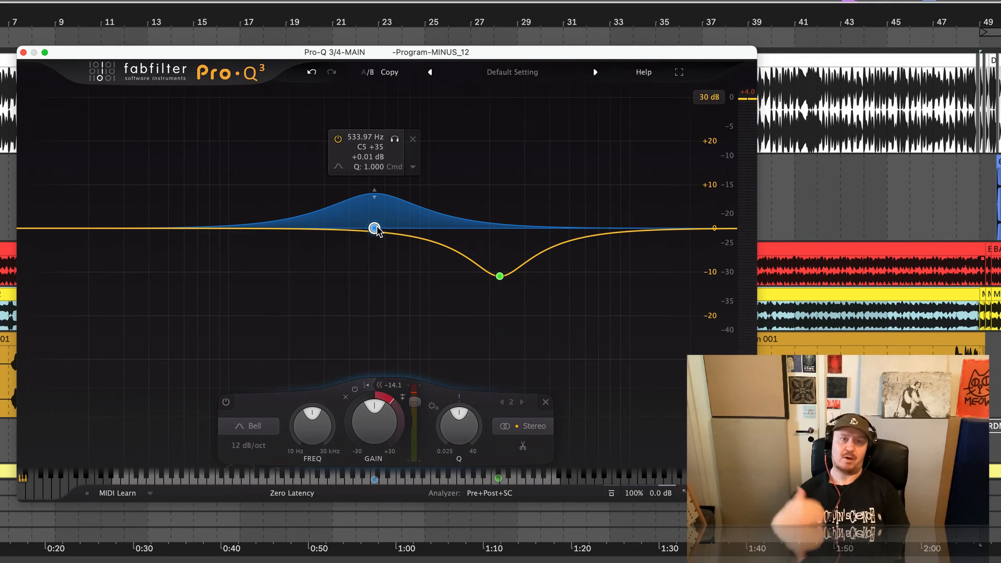
pyautogui.press('space')
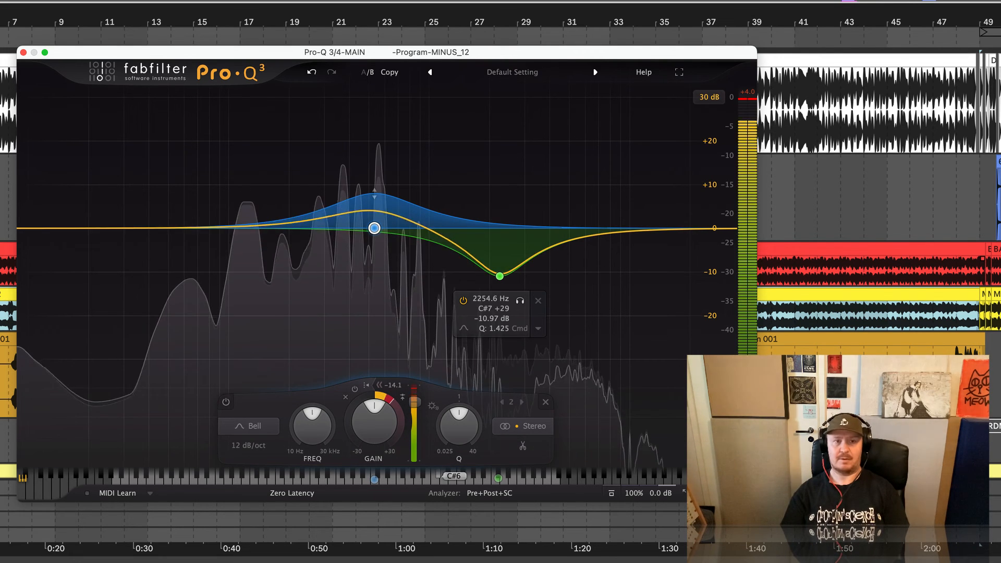
pyautogui.press('space')
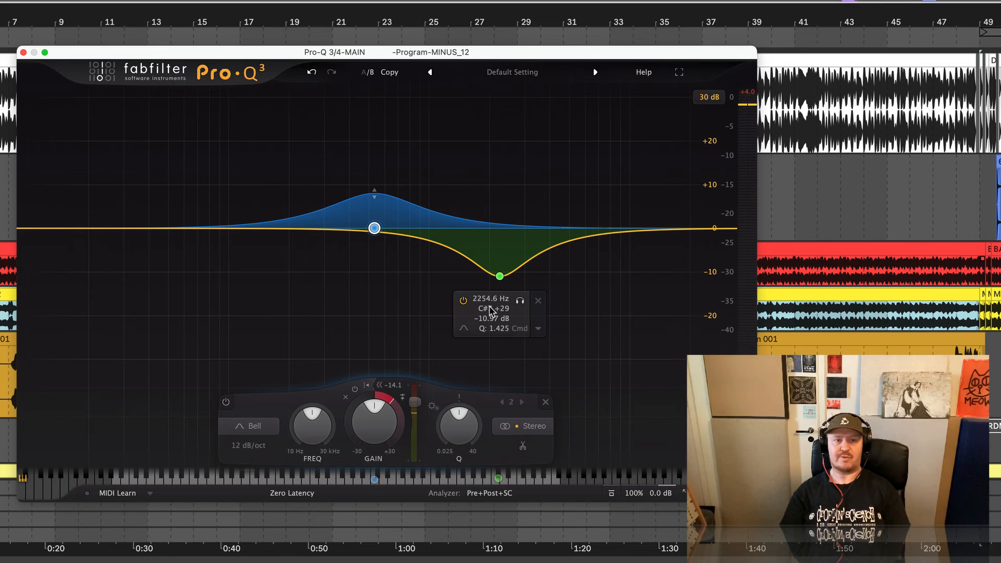
# Compare the whole EQ bypassed and active during playback, leaving it active and the playback stopped
pyautogui.press('space')
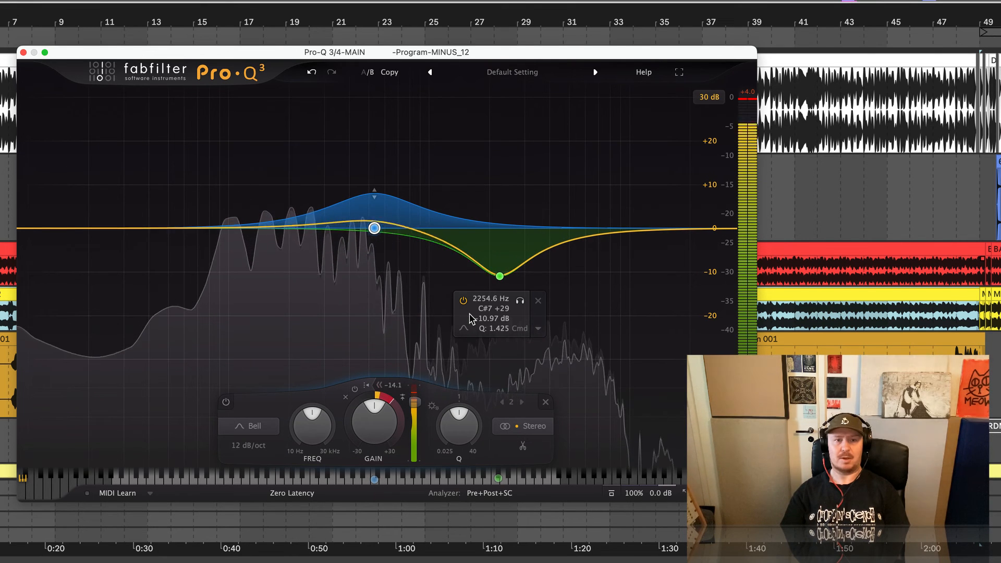
pyautogui.click(613, 495)
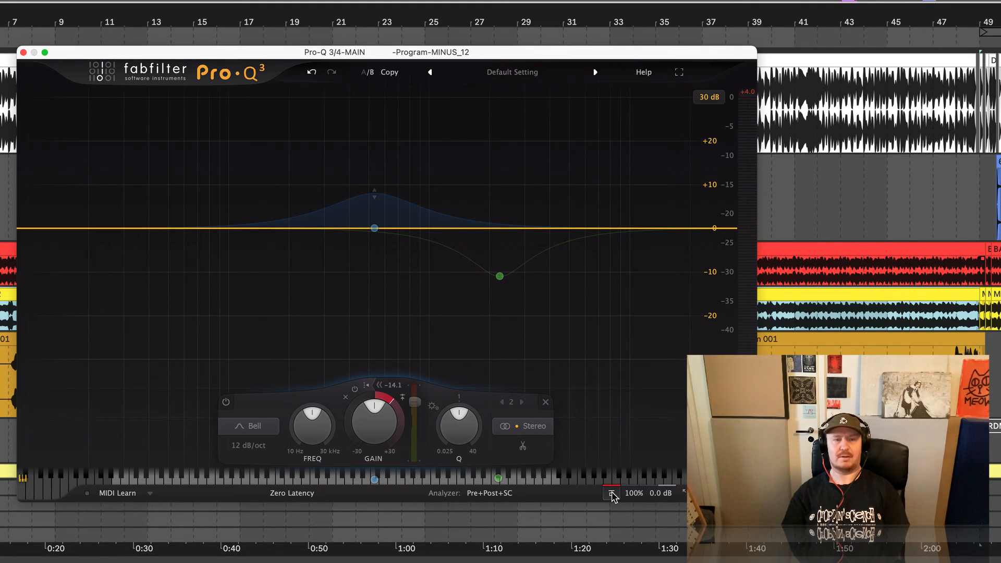
pyautogui.click(611, 494)
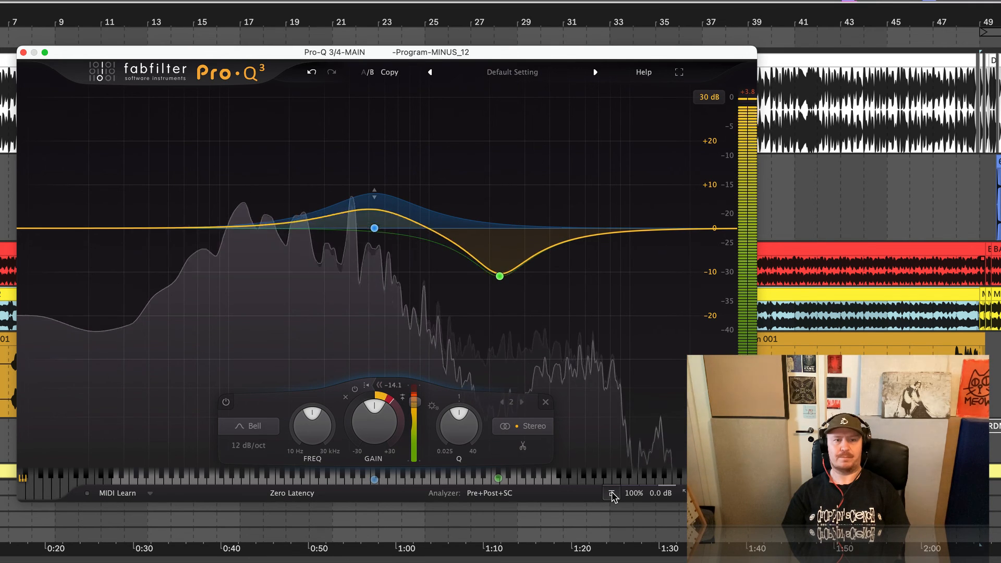
pyautogui.press('space')
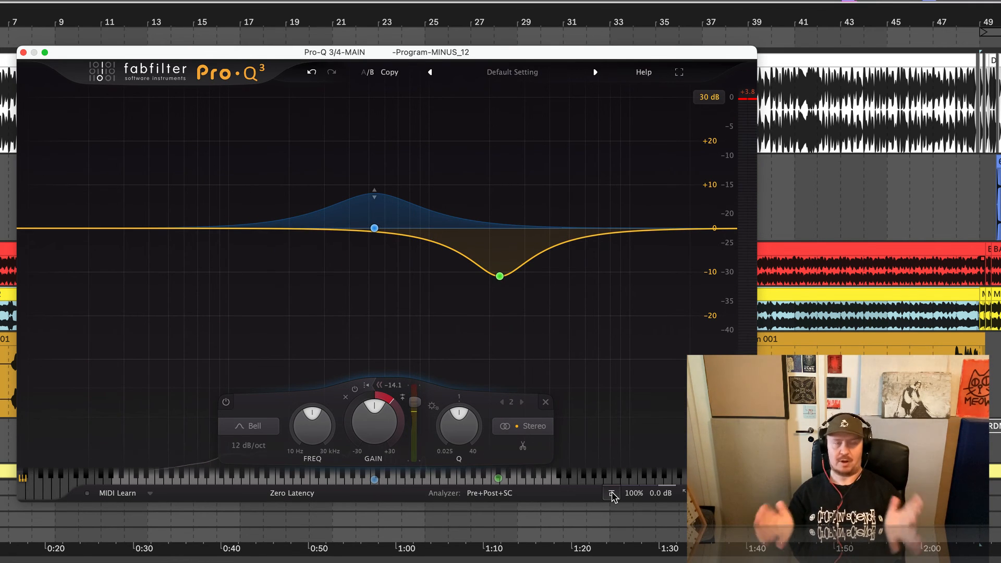
# Adjust the upper-mid bell cut to about -10.70 dB at about 2237 Hz
pyautogui.moveTo(501, 276)
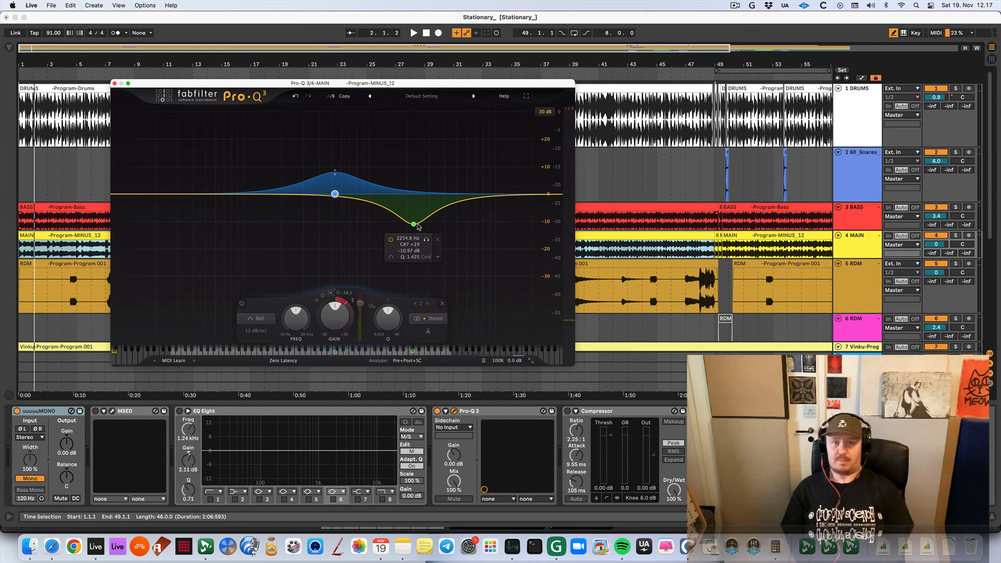
pyautogui.moveTo(416, 227); pyautogui.dragTo(425, 238)
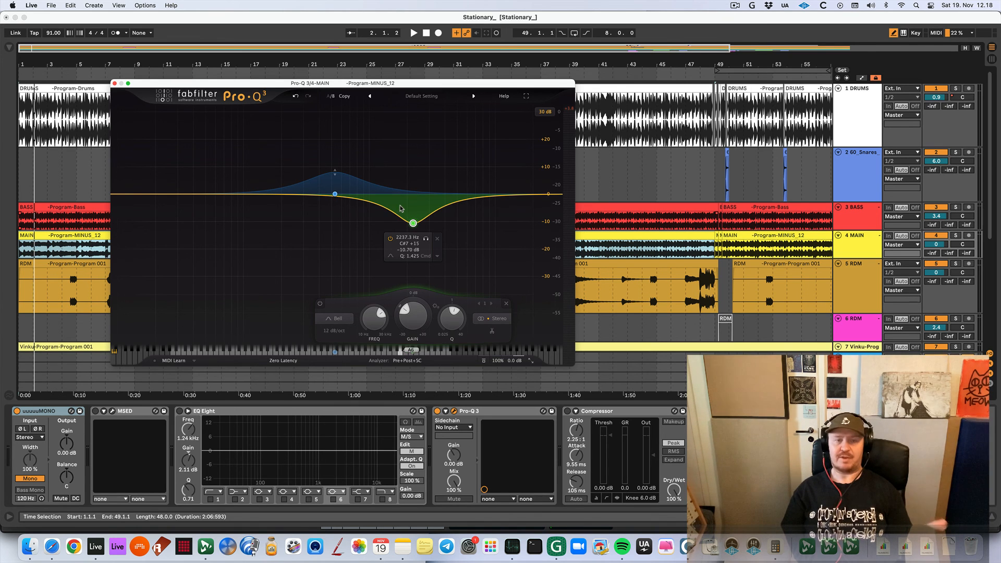
pyautogui.moveTo(336, 196)
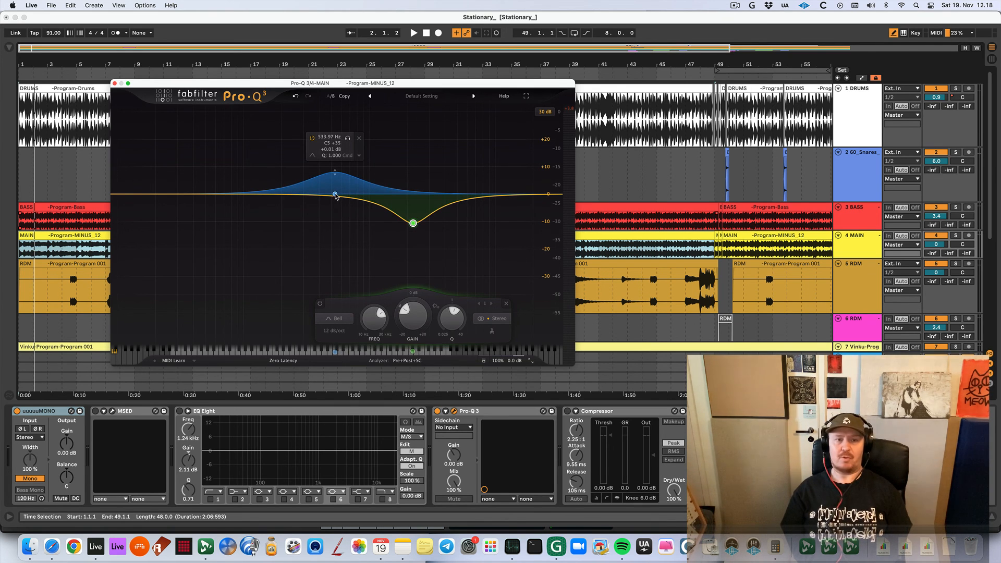